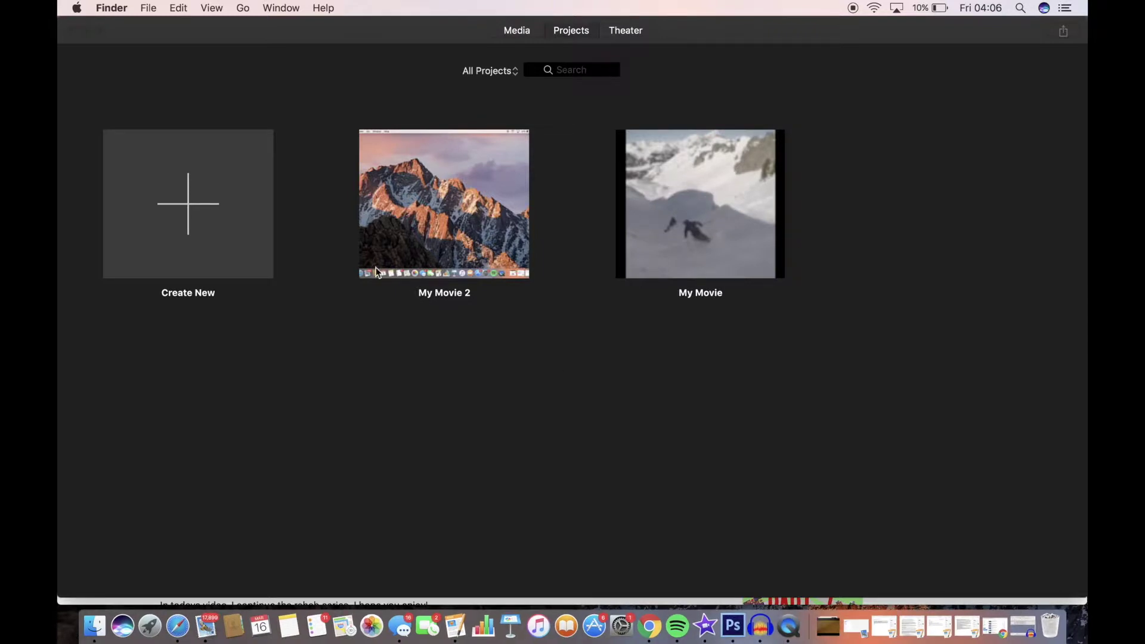
Create a new project of the Movie type.
left_click(197, 225)
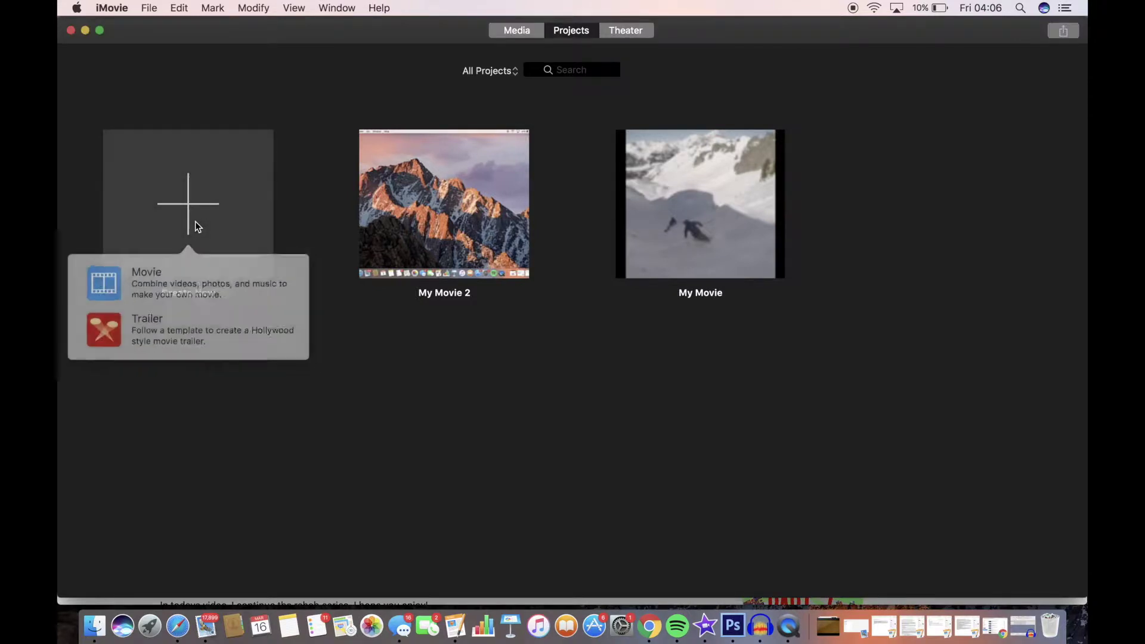
left_click(208, 279)
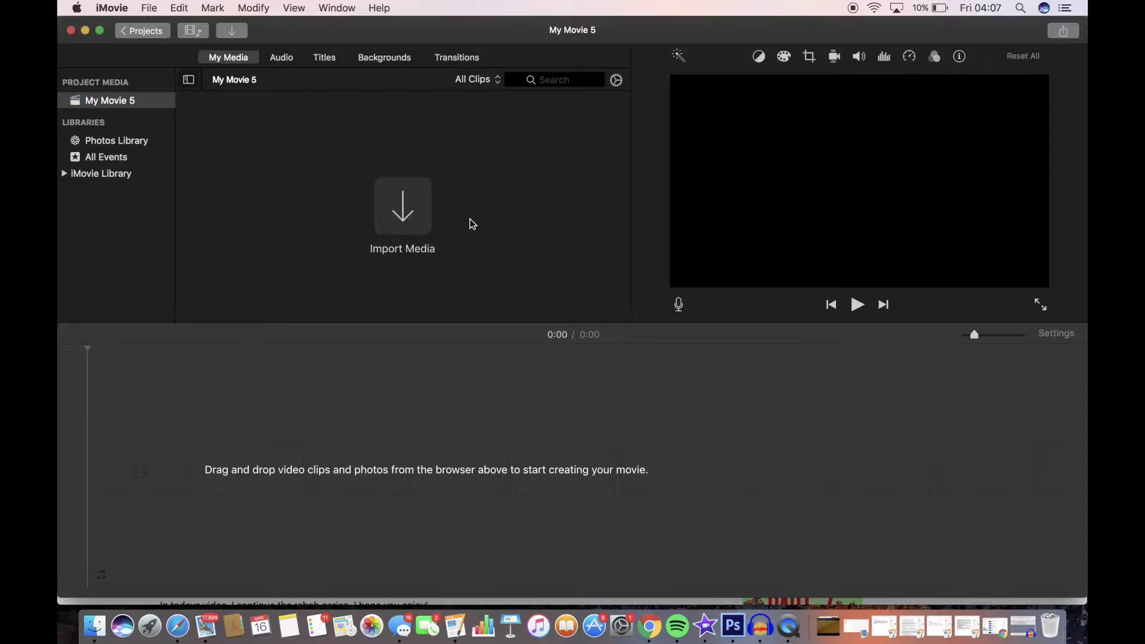
left_click(411, 219)
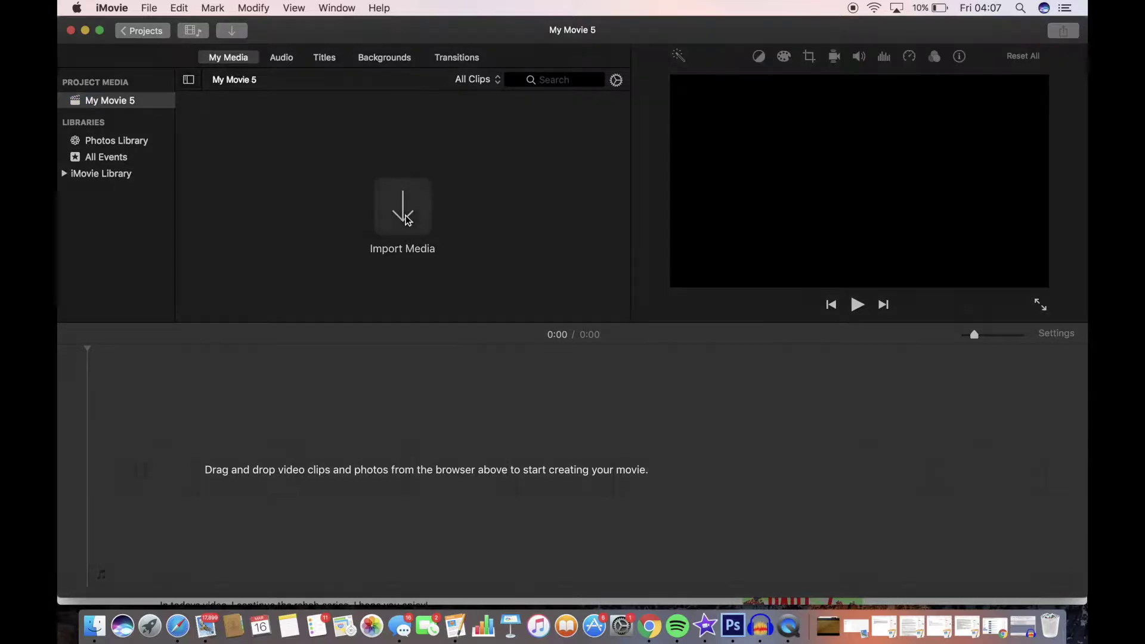
scroll(484, 555, "down", 10)
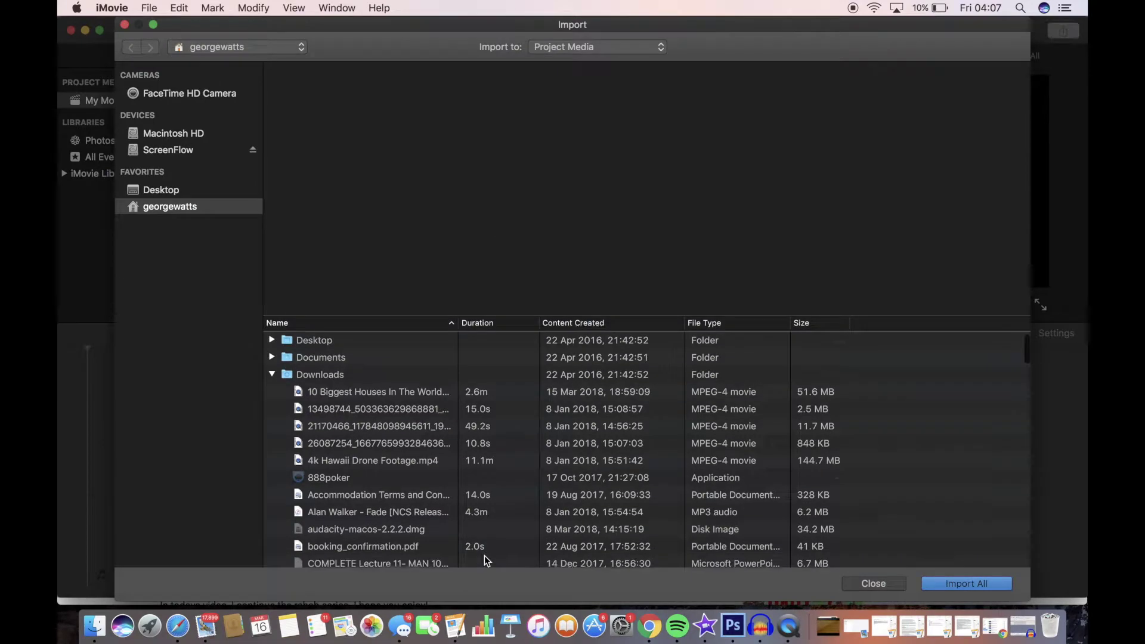
scroll(505, 421, "up", 10)
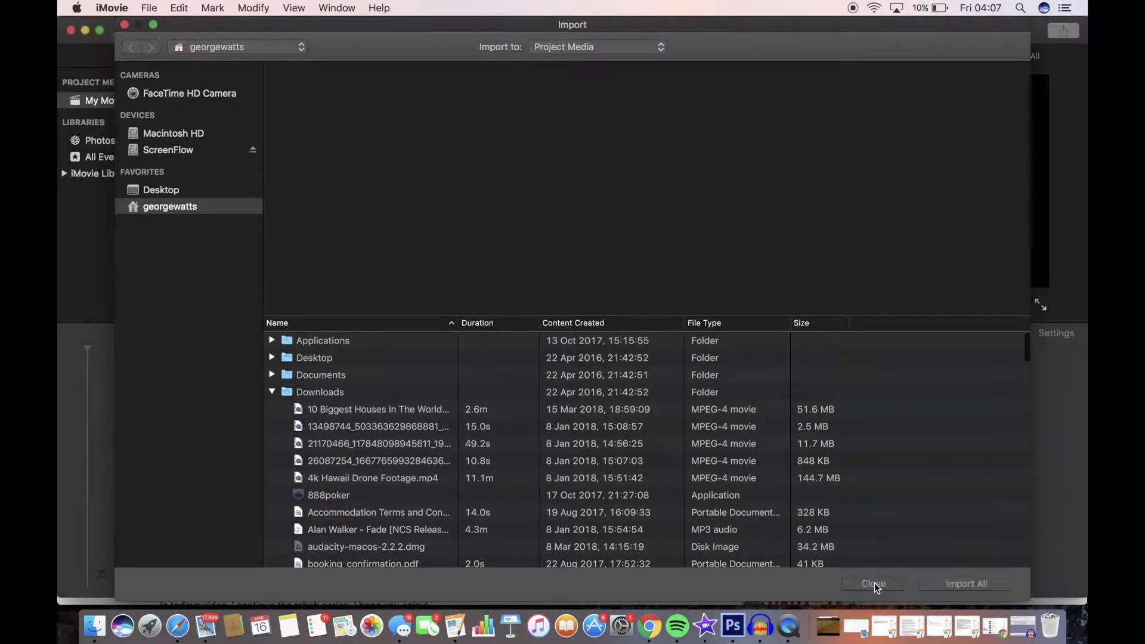
left_click(873, 583)
Switch to Finder and open the "how to edit imovie test" folder inside the folder tagged H2T.
left_click(95, 627)
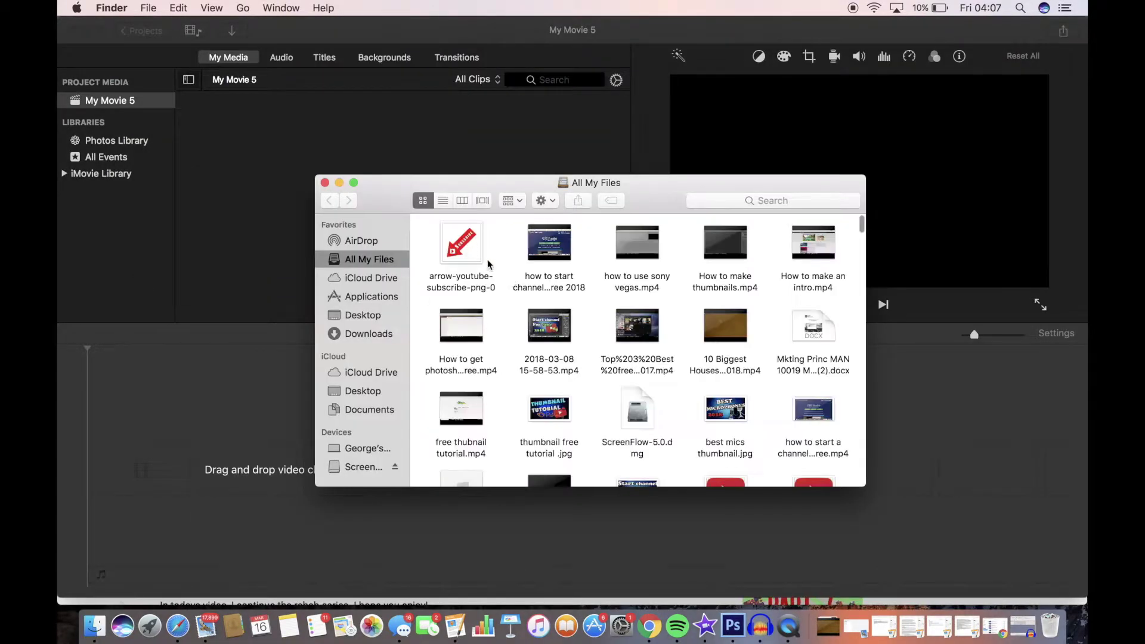
scroll(364, 298, "down", 5)
left_click(355, 328)
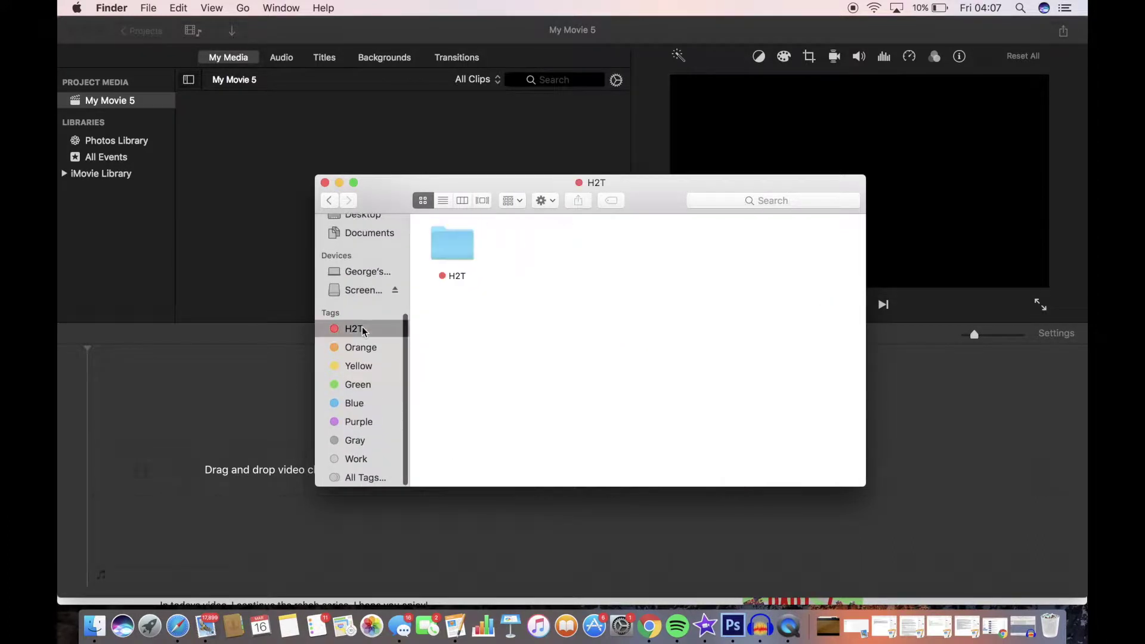
left_click(448, 258)
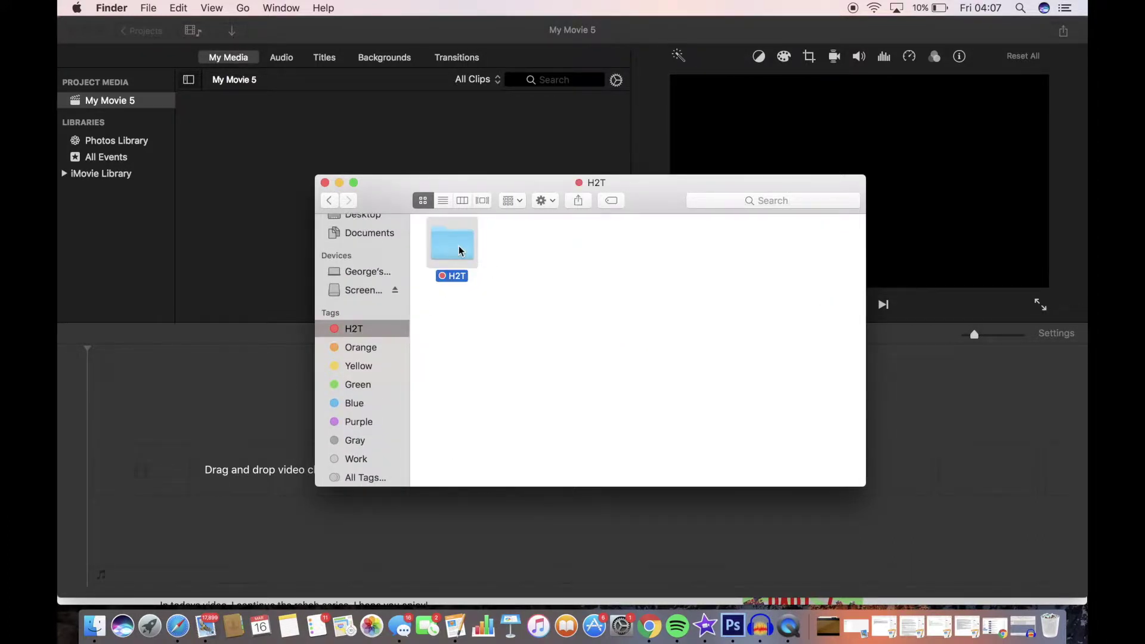
double_click(461, 251)
scroll(649, 318, "down", 1)
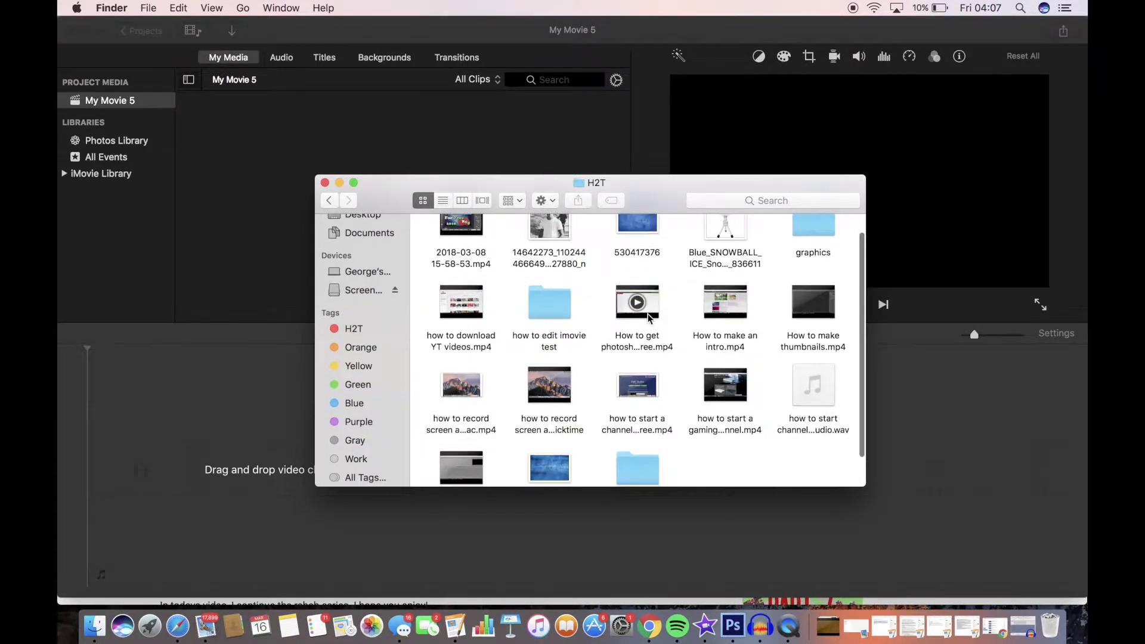
double_click(565, 316)
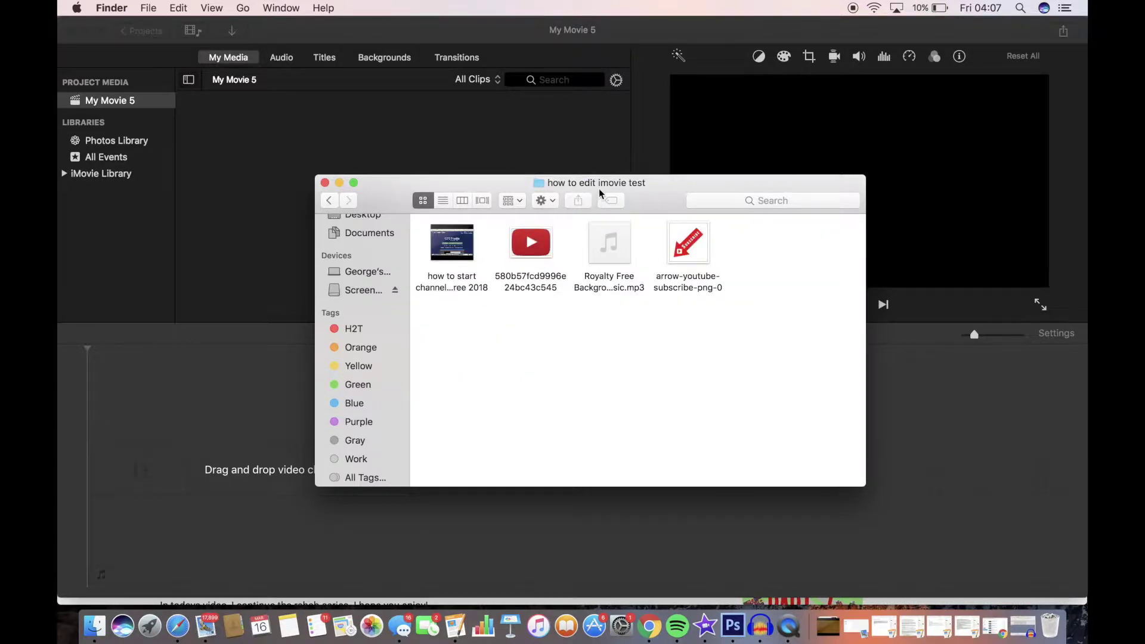
Move the Finder window clear of the media browser and import the "how to start channel...ree 2018" video into the project media.
left_click_drag(633, 186, 841, 260)
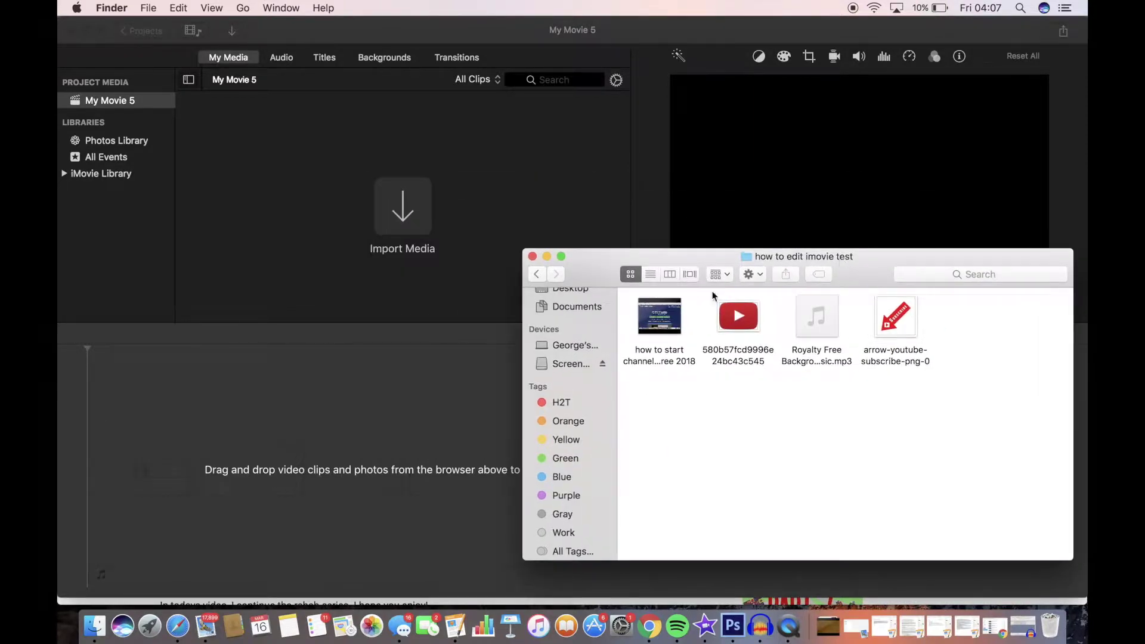
left_click(672, 331)
left_click_drag(659, 316, 233, 134)
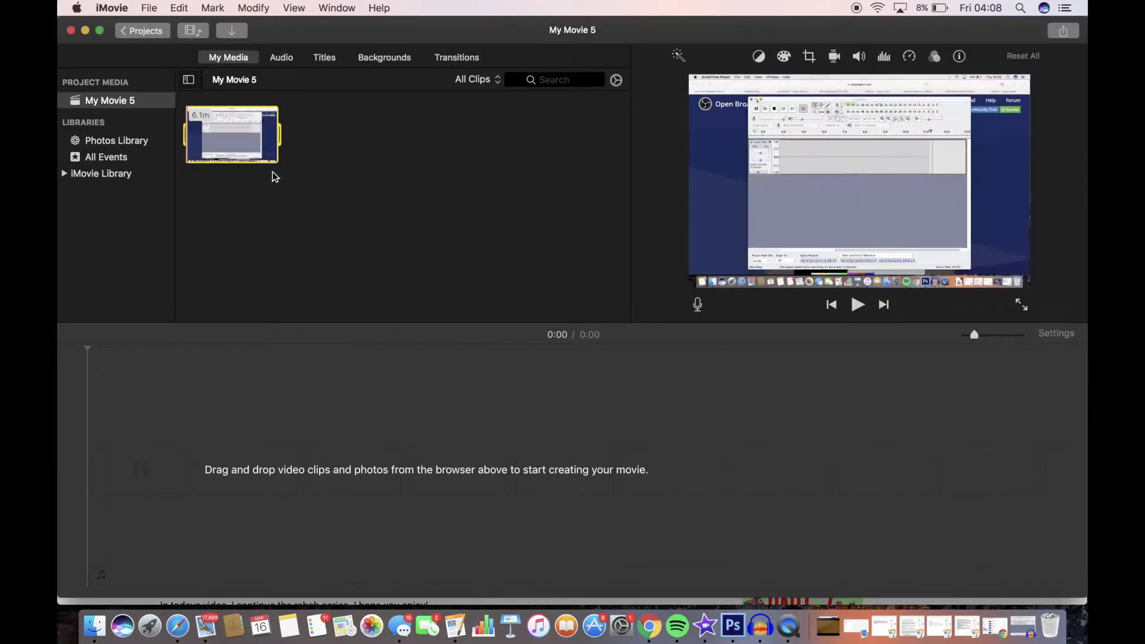
Add the imported video from the project media to the empty timeline and return the playhead to the movie's start.
left_click(234, 146)
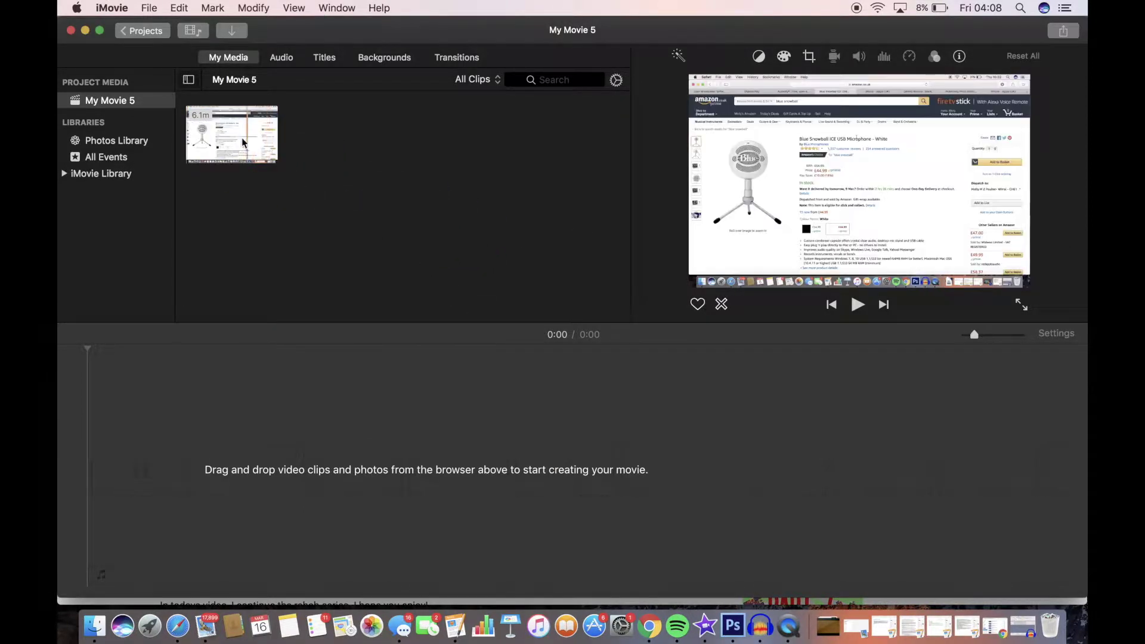
left_click_drag(234, 146, 146, 459)
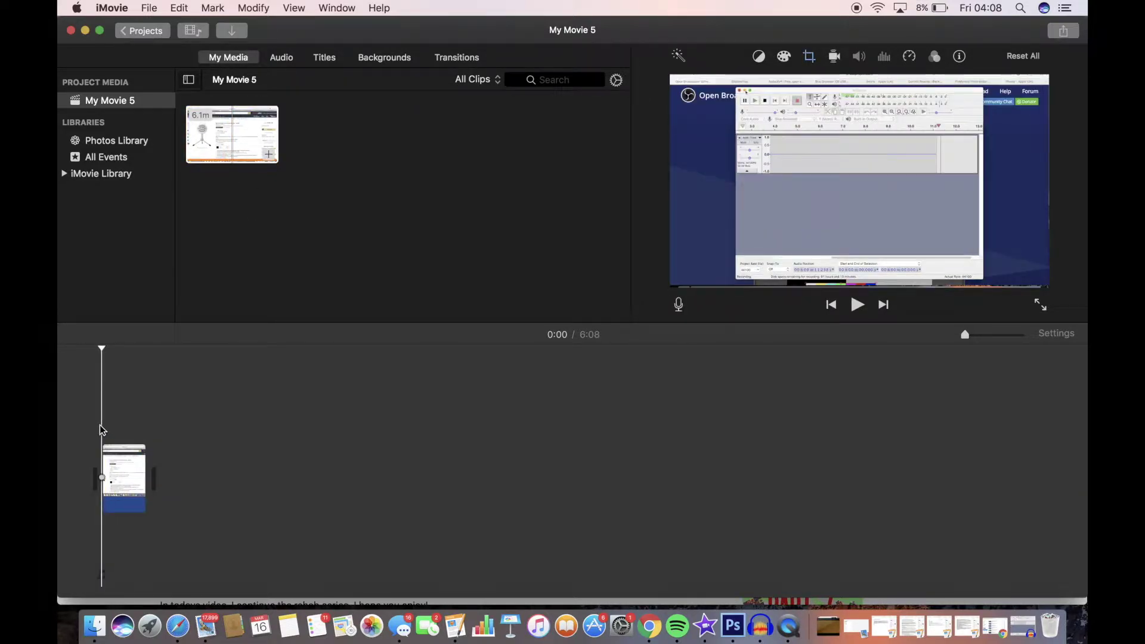
left_click(123, 477)
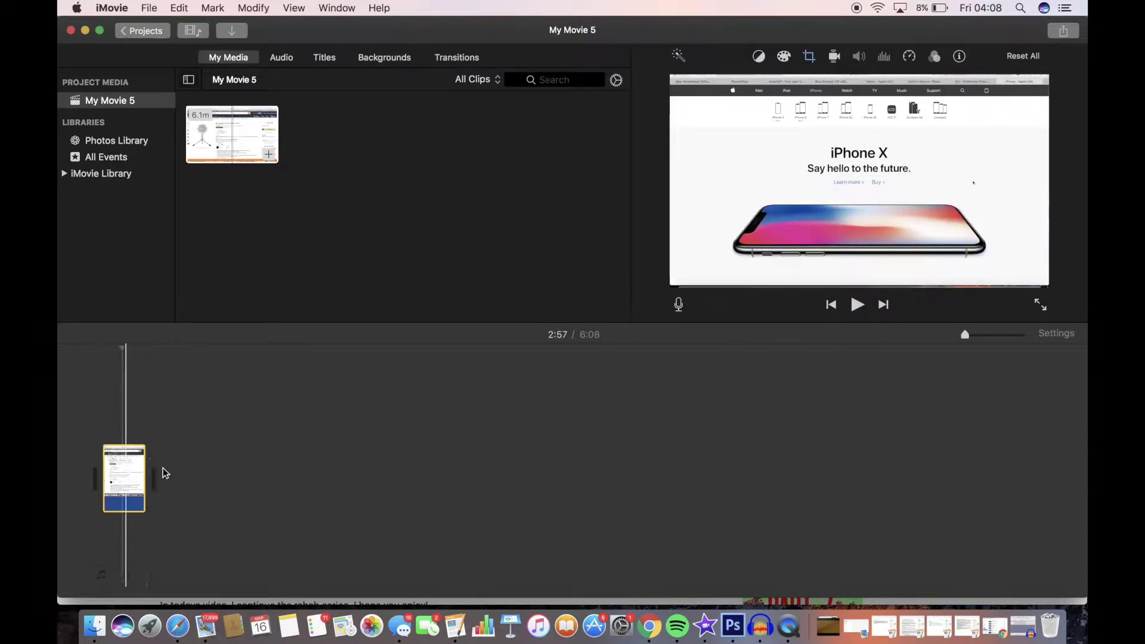
left_click(102, 423)
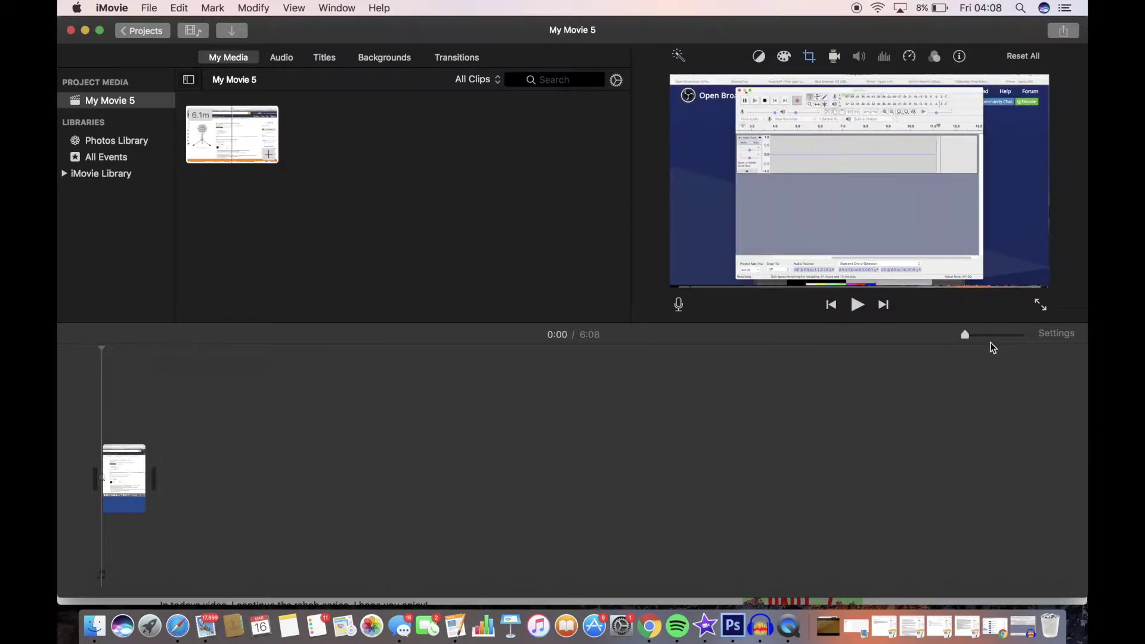
Enlarge the timeline so the clip's frames spread out, look along the clip and play its opening seconds.
left_click_drag(985, 335, 993, 335)
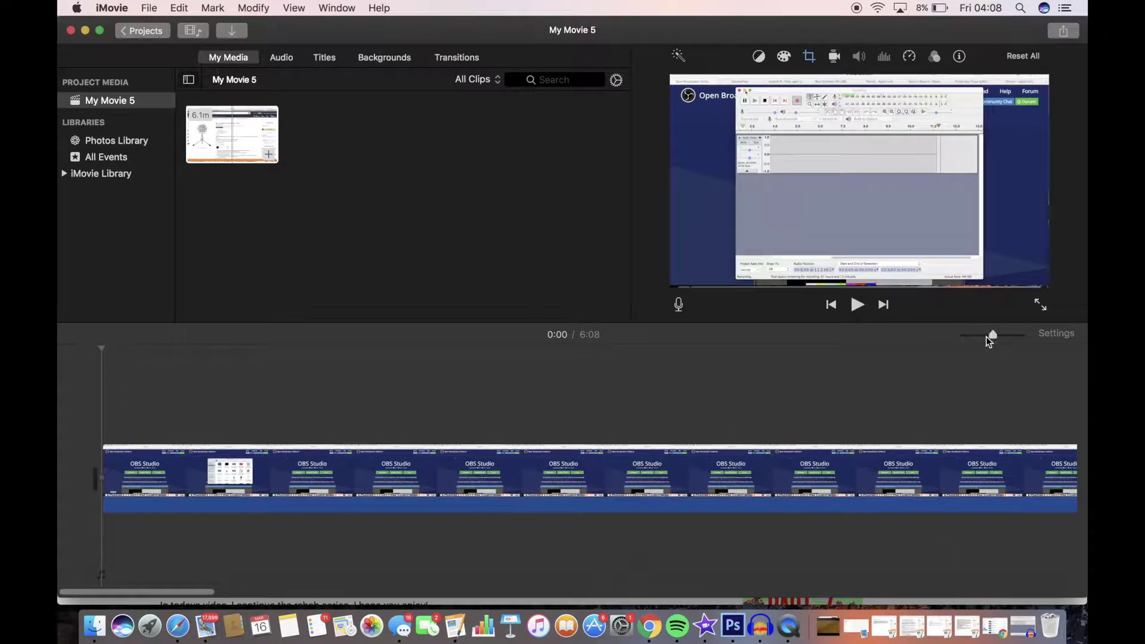
left_click(986, 336)
scroll(318, 477, "right", 10)
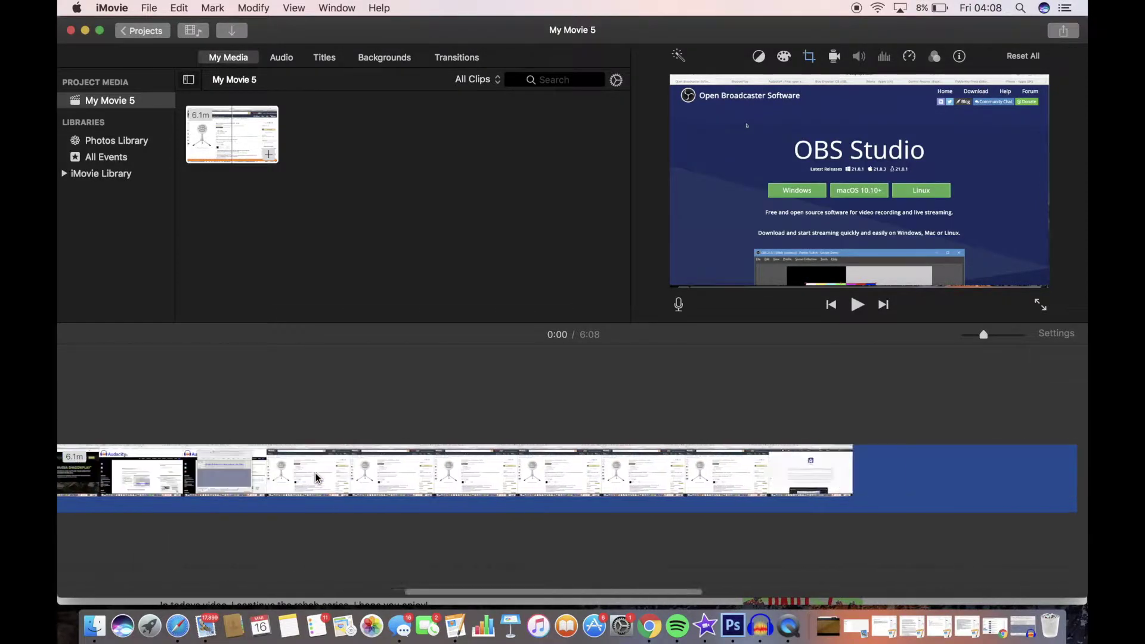
scroll(317, 477, "left", 10)
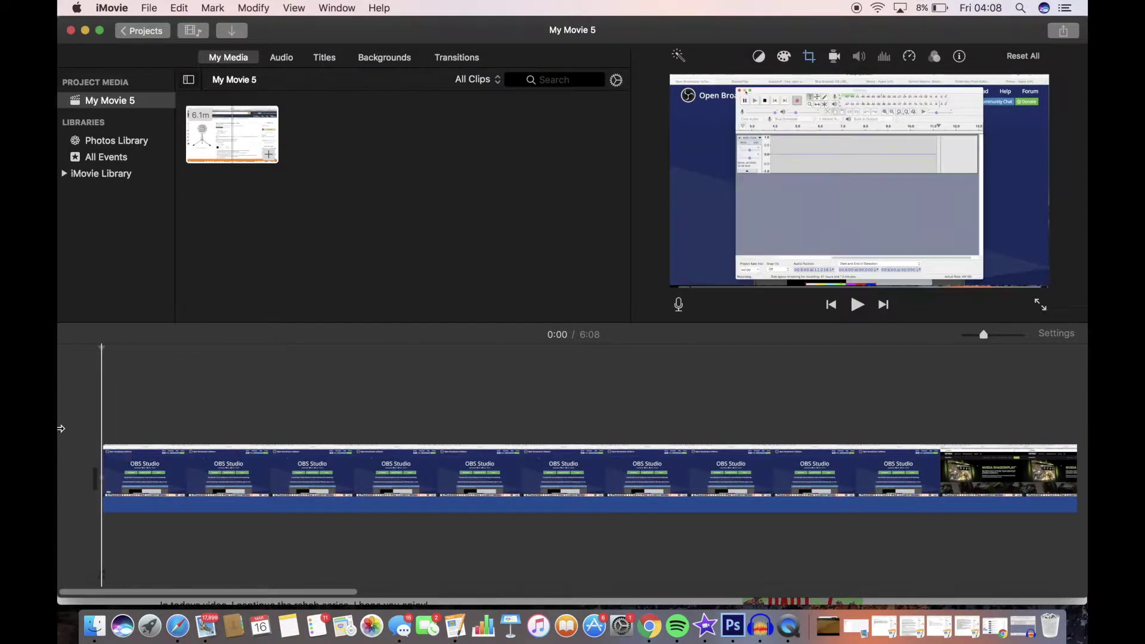
key("space")
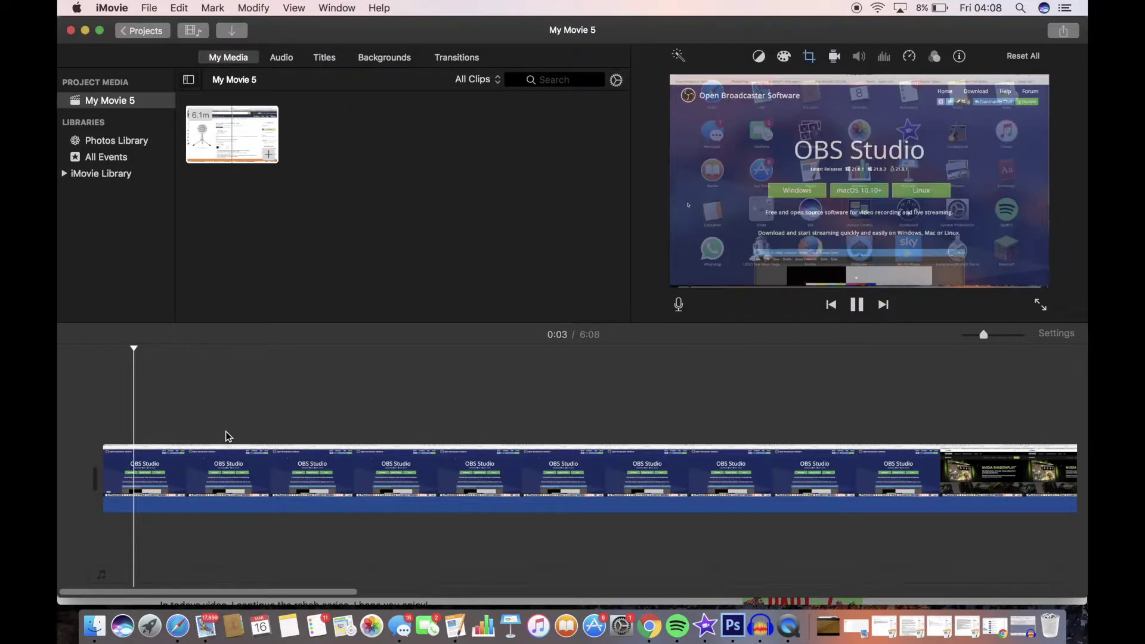
key("space")
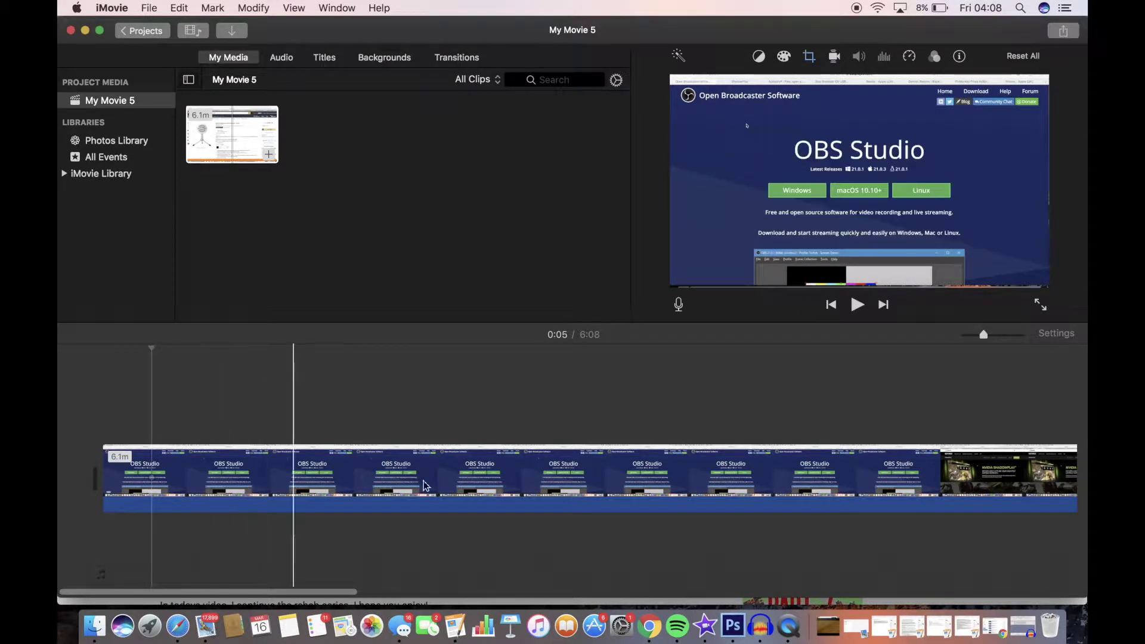
Split the timeline clip at about 0:24.
left_click(314, 475)
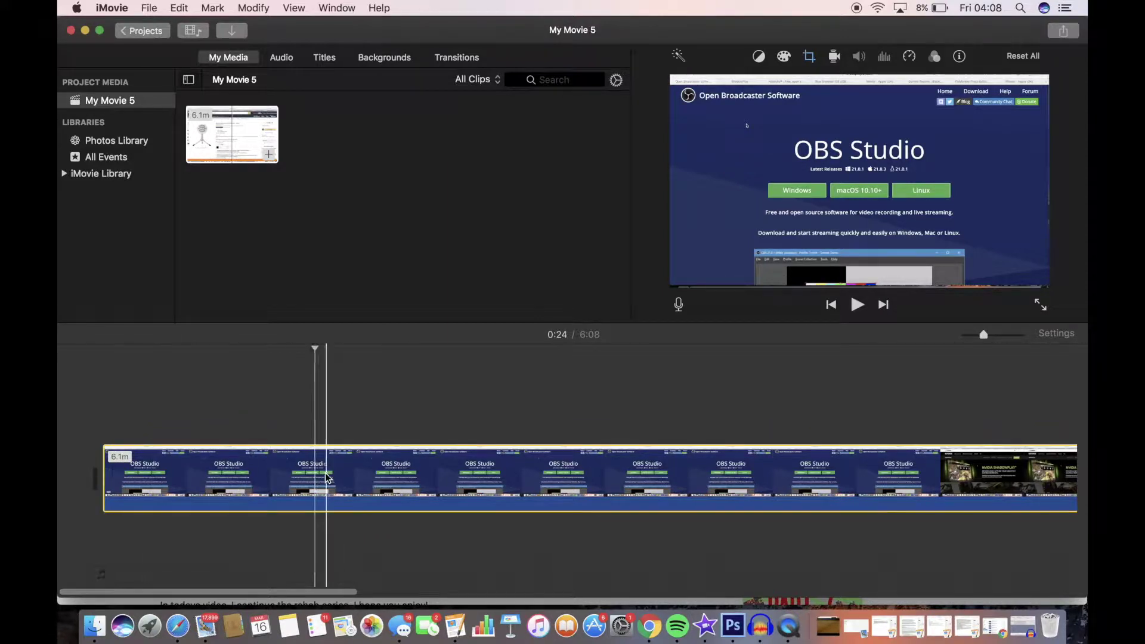
right_click(316, 474)
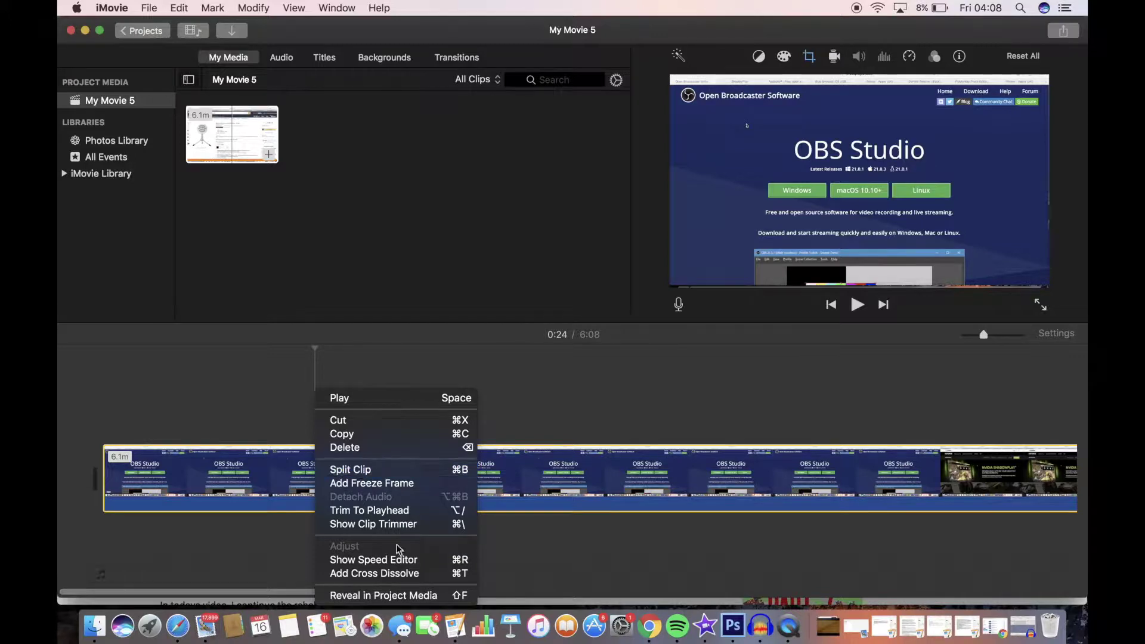
left_click(369, 474)
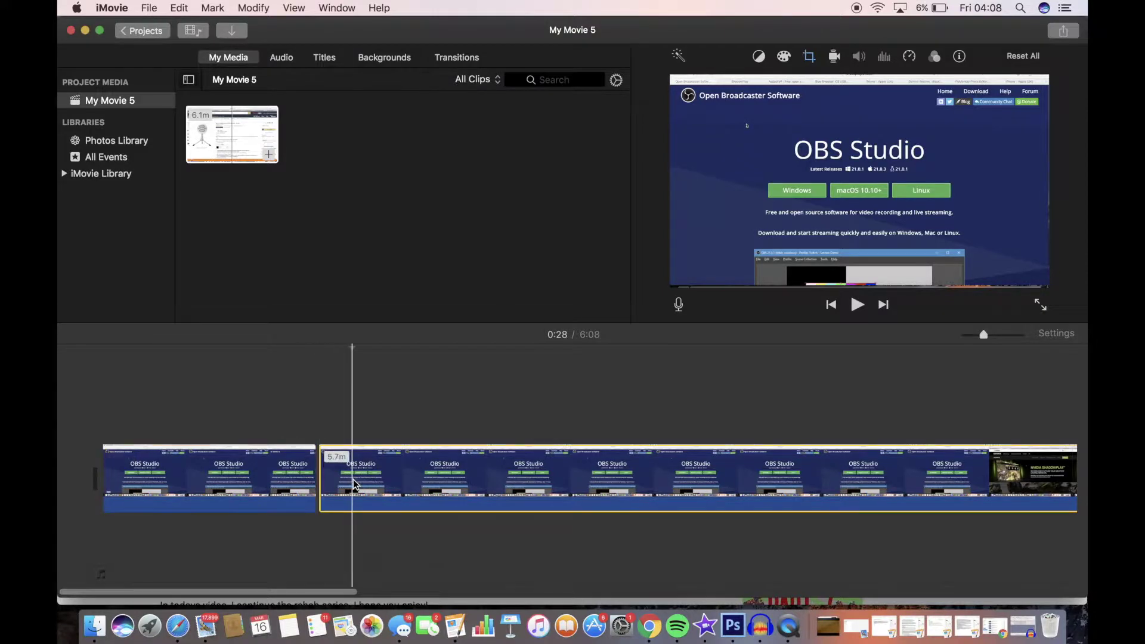
Split the second part of the video again at about 1:01.
left_click(352, 483)
left_click(289, 480)
left_click(409, 472)
right_click(412, 473)
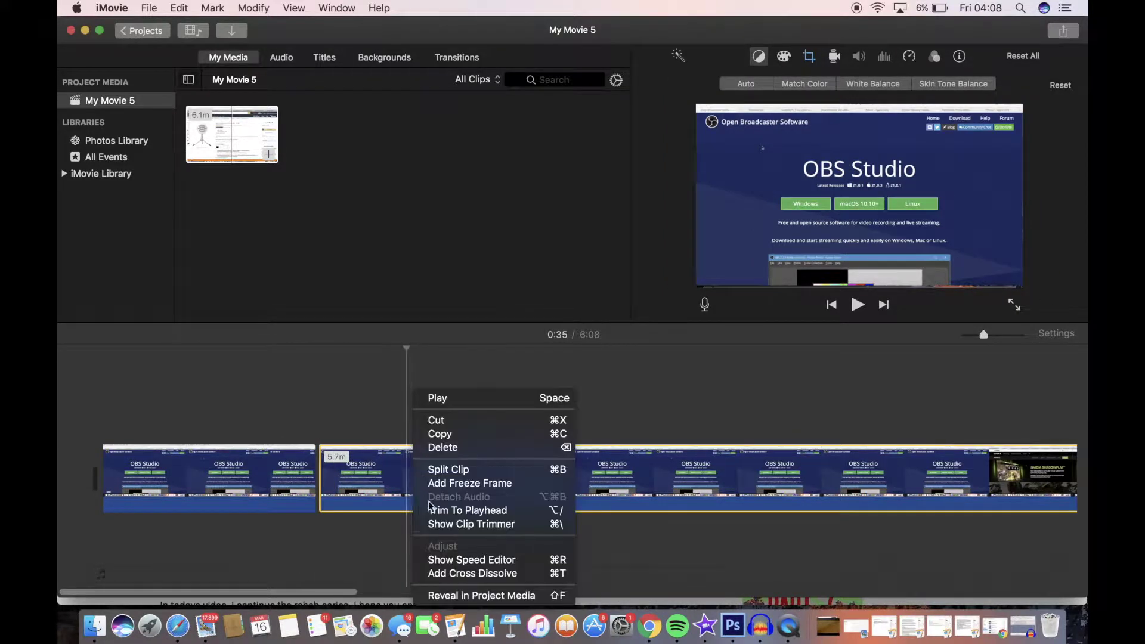
left_click(394, 427)
left_click(632, 429)
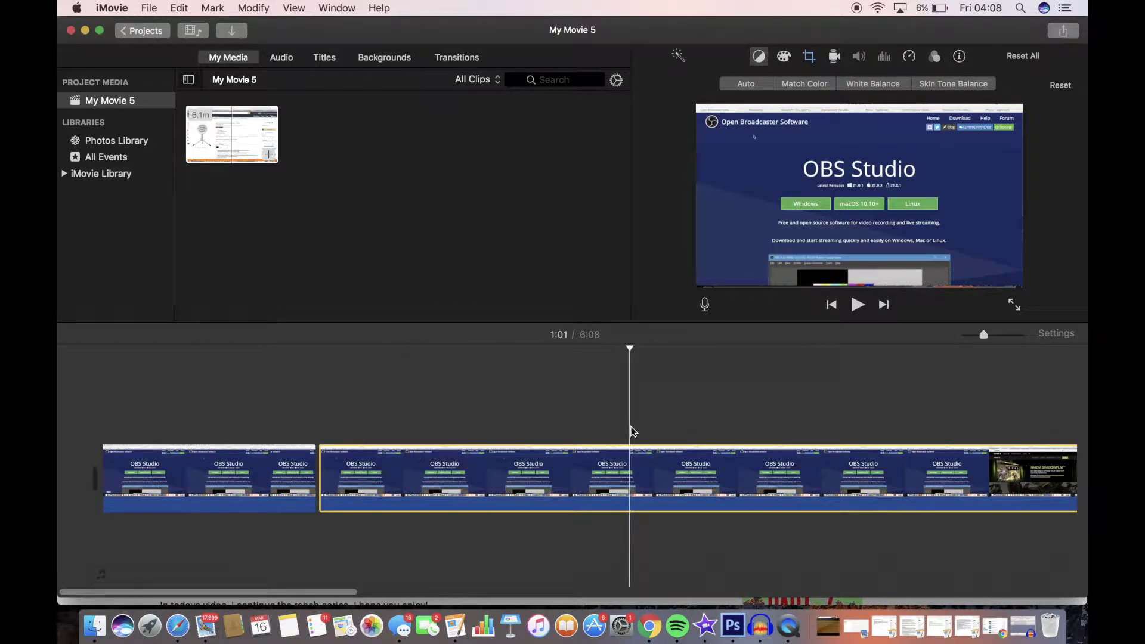
key("super+b")
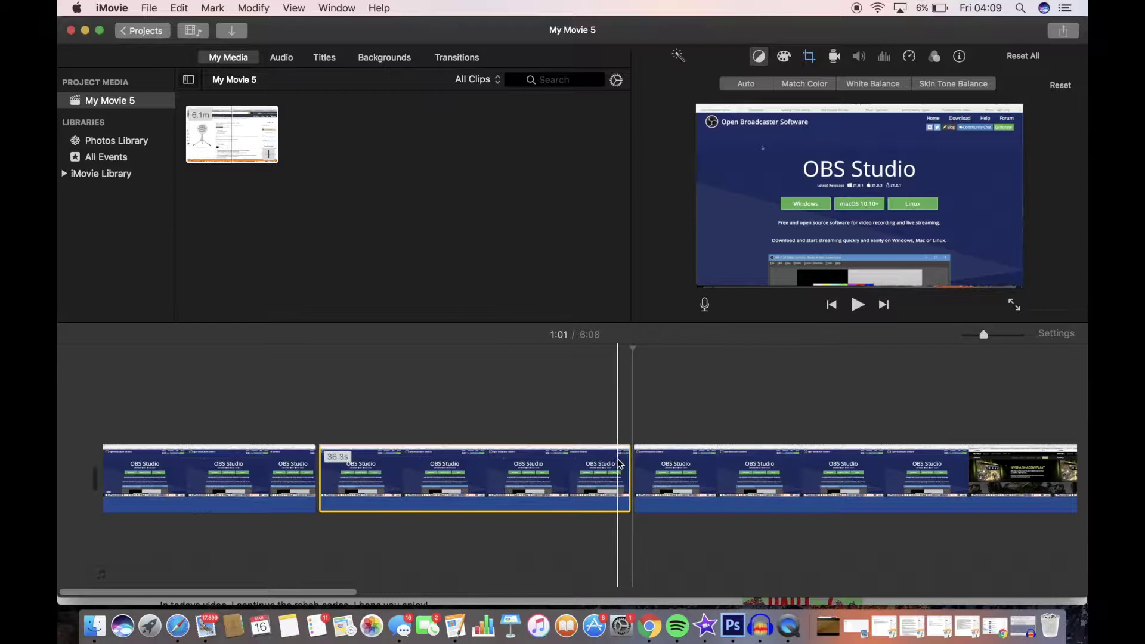
right_click(619, 463)
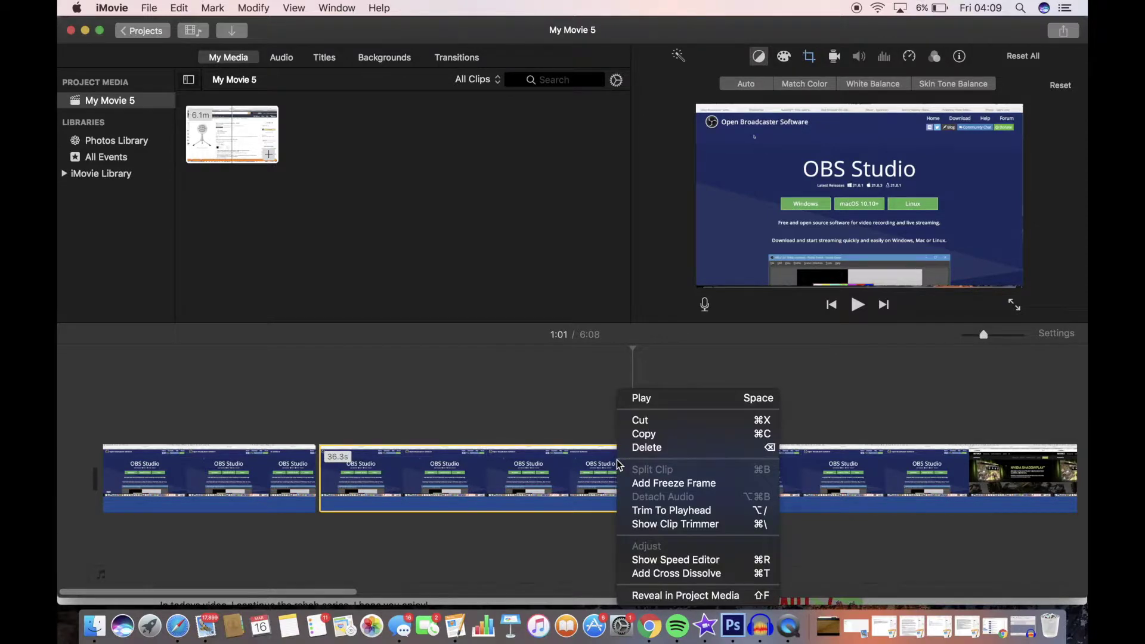
left_click(332, 388)
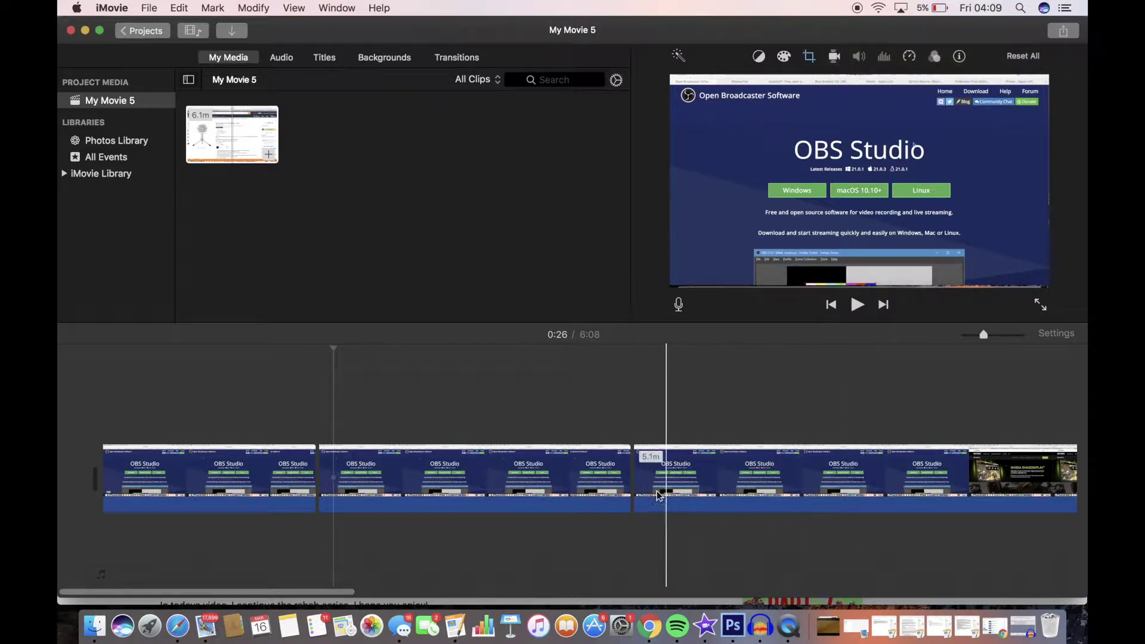
left_click(714, 477)
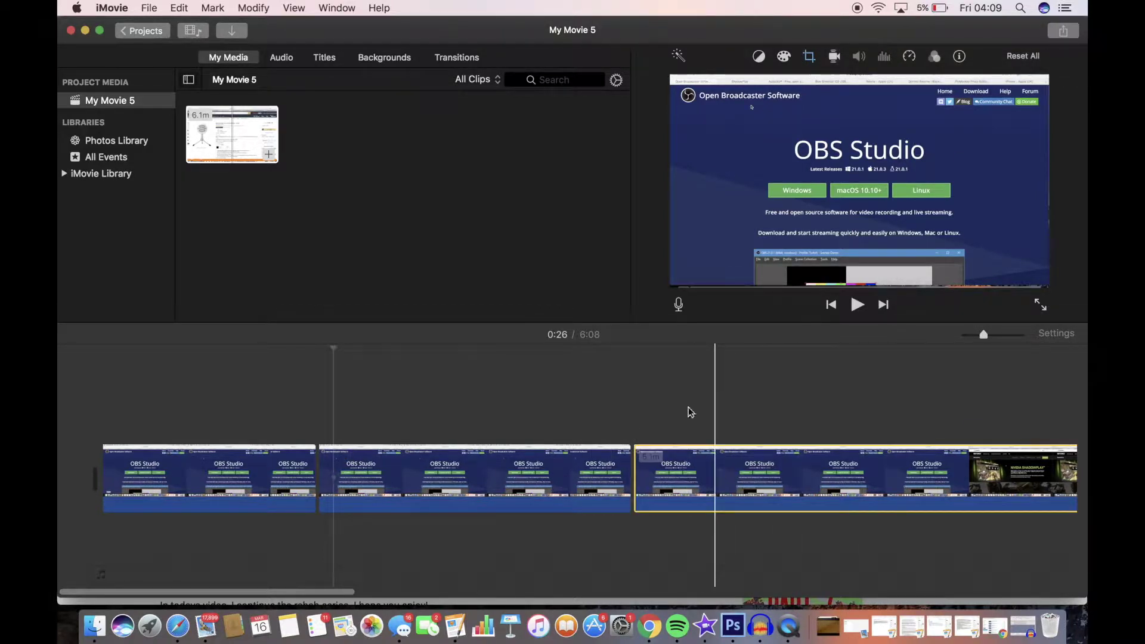
left_click_drag(706, 476, 772, 461)
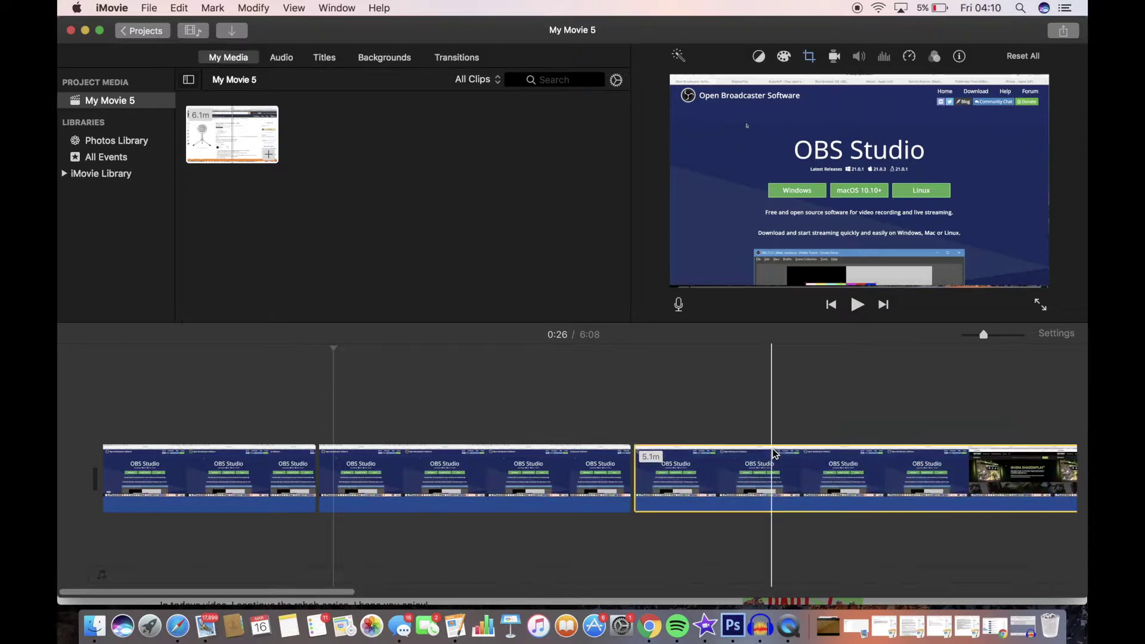
left_click(472, 383)
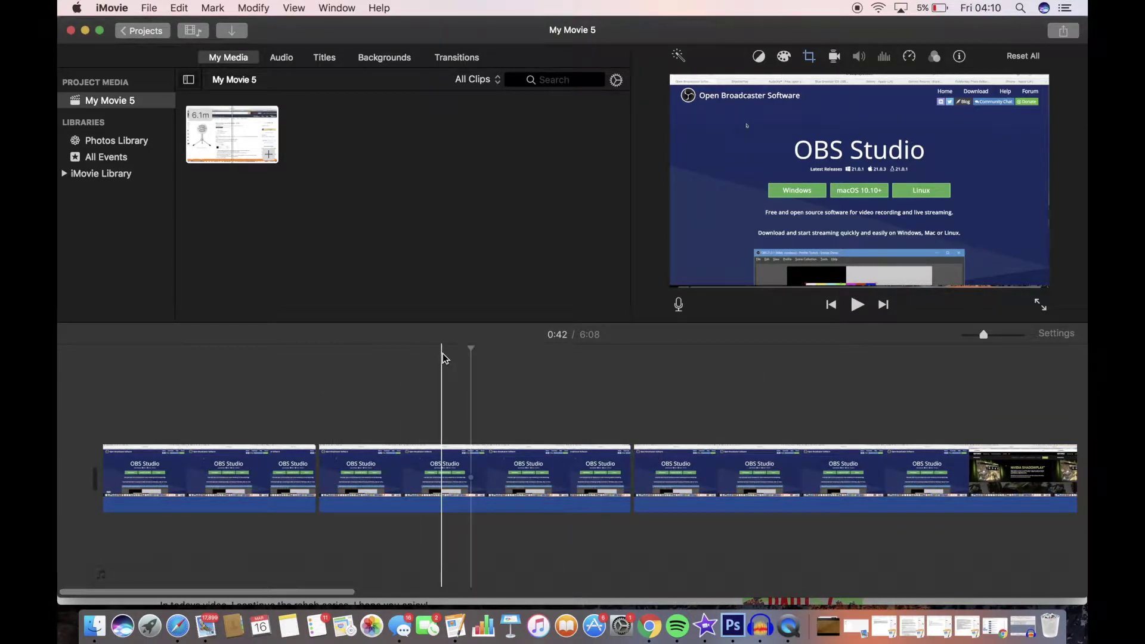
left_click(97, 423)
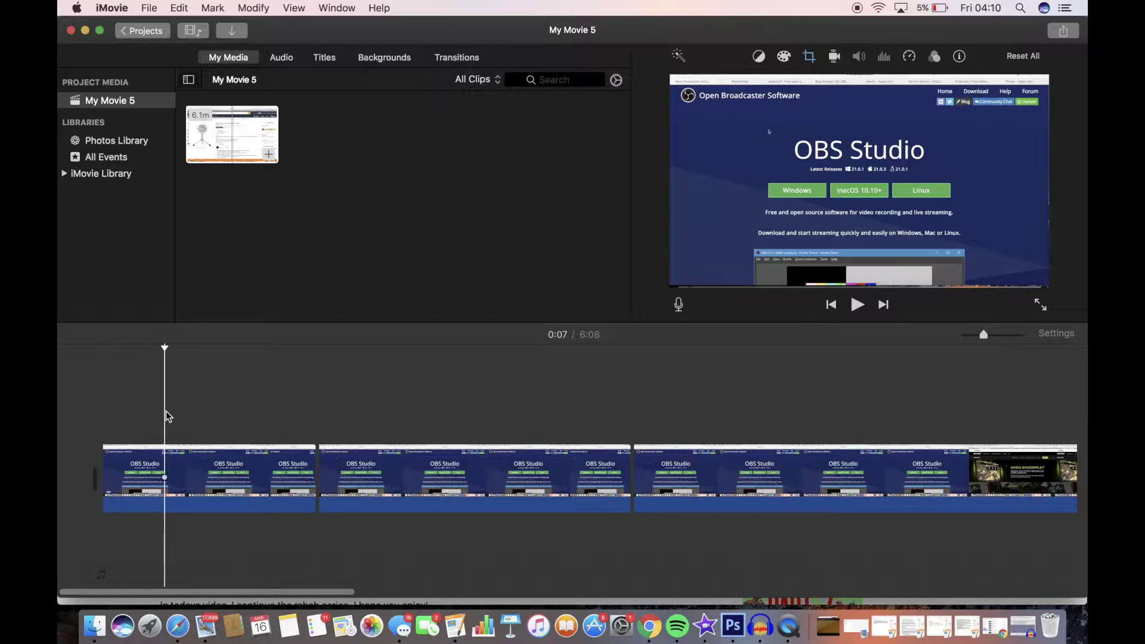
Switch to Finder and import the Royalty Free Background Music mp3 from the "how to edit imovie test" folder into the project media.
left_click(95, 626)
left_click(123, 626)
left_click(744, 402)
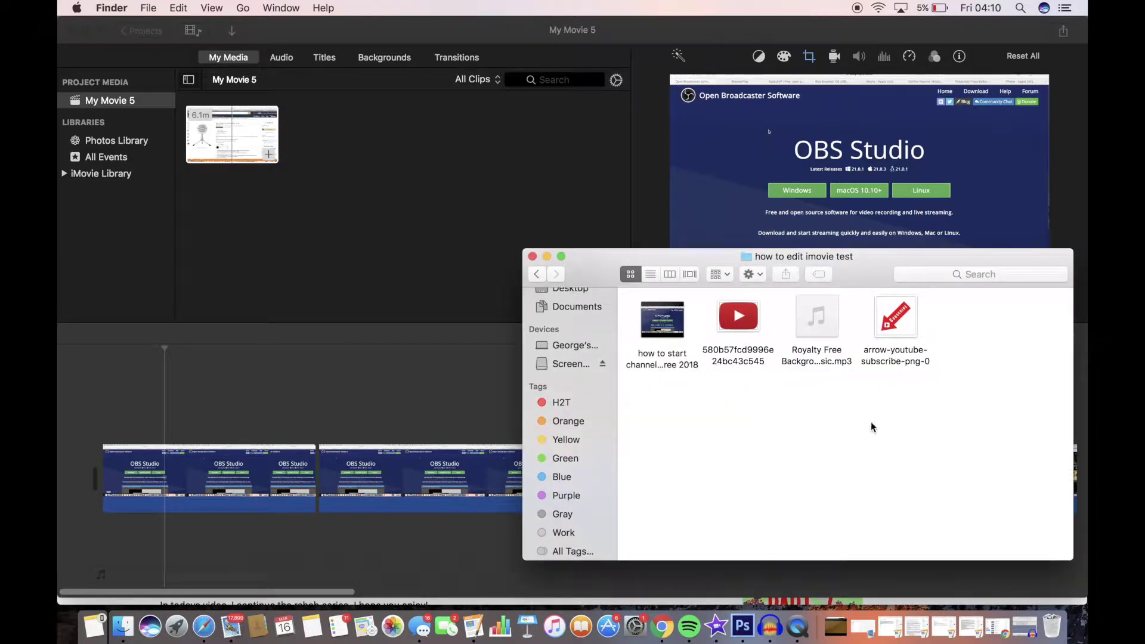
left_click(819, 362)
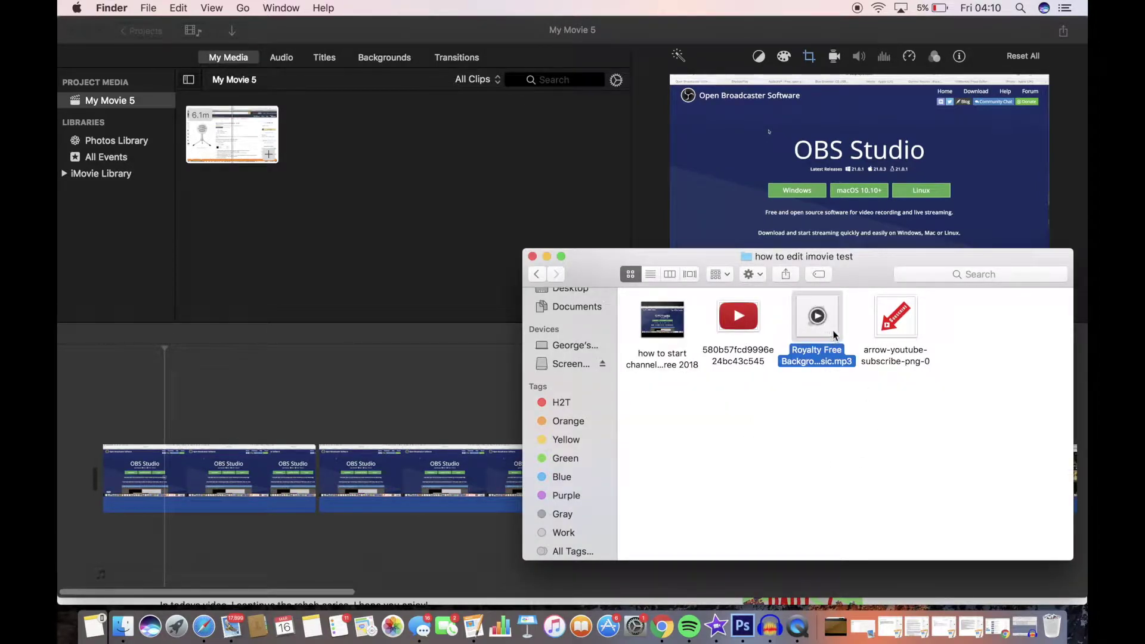
left_click_drag(817, 316, 414, 160)
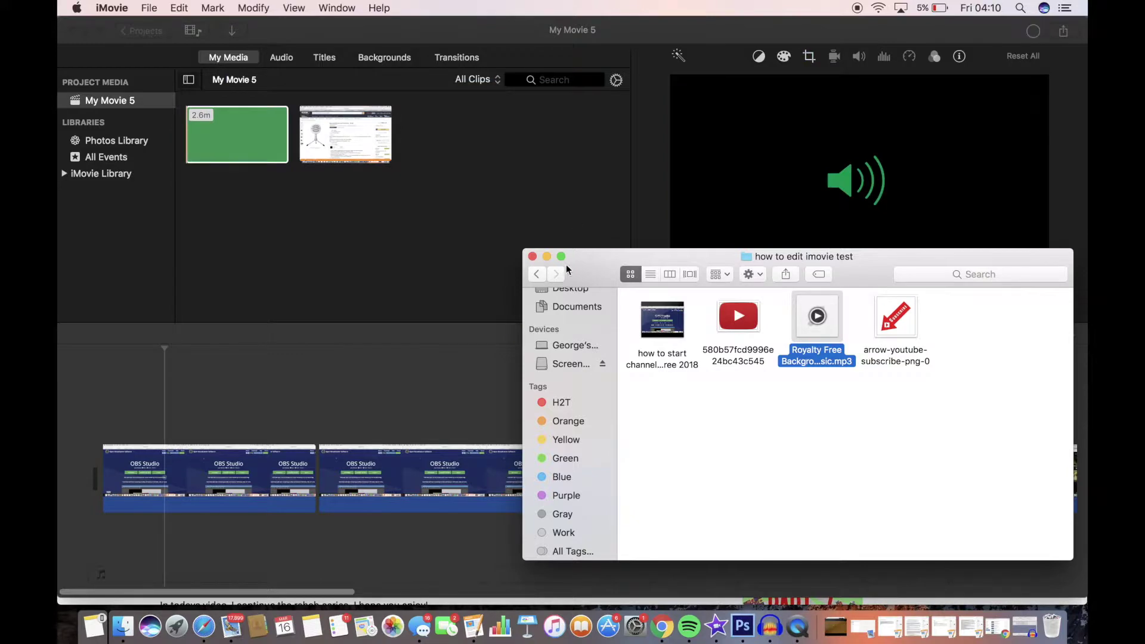
Add the background music beneath the video from the start of the timeline and play the movie's opening seconds.
left_click(250, 137)
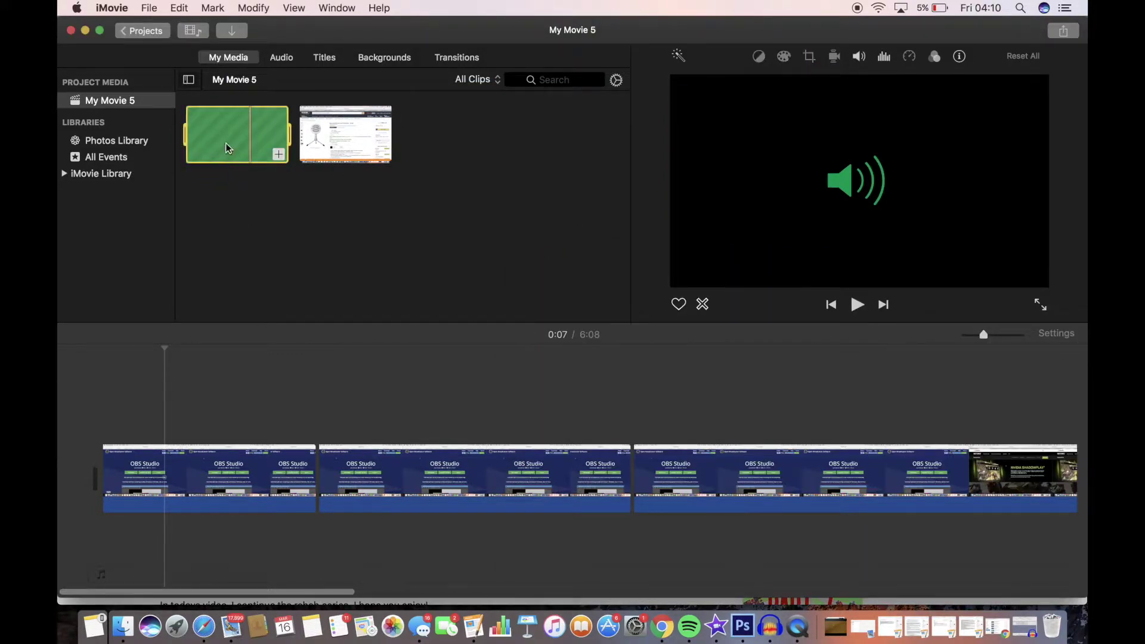
left_click_drag(237, 134, 93, 545)
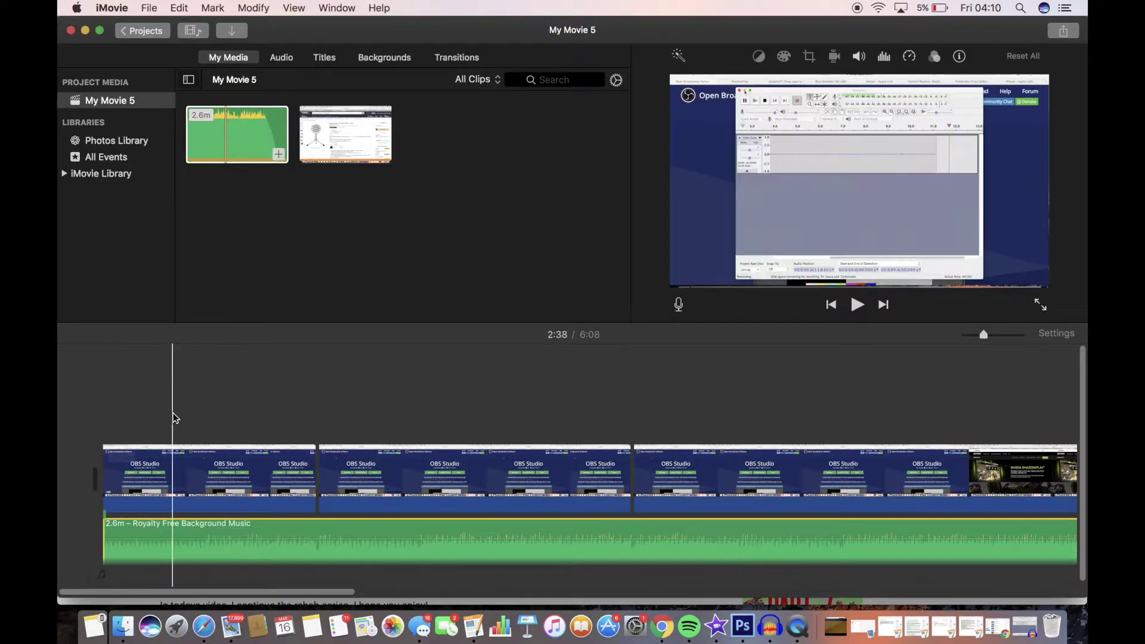
left_click(94, 429)
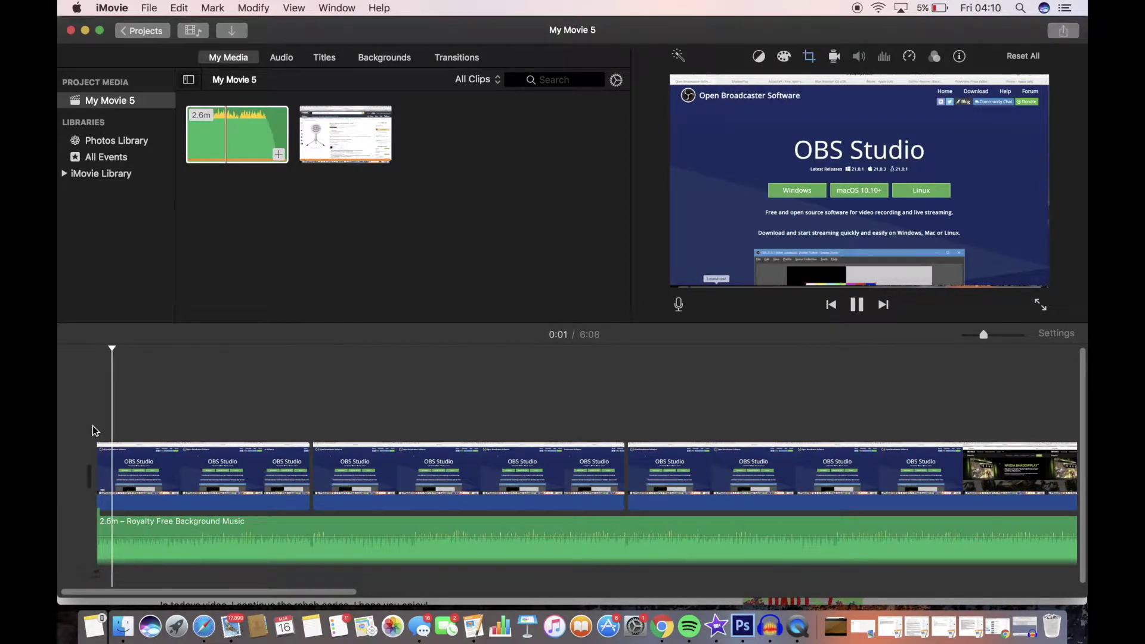
key("space")
Lower the background music's volume to about 11% and play the opening of the movie to check it.
left_click(202, 526)
mouse_move(229, 528)
left_mouse_down()
mouse_move(231, 549)
mouse_move(231, 539)
left_mouse_up()
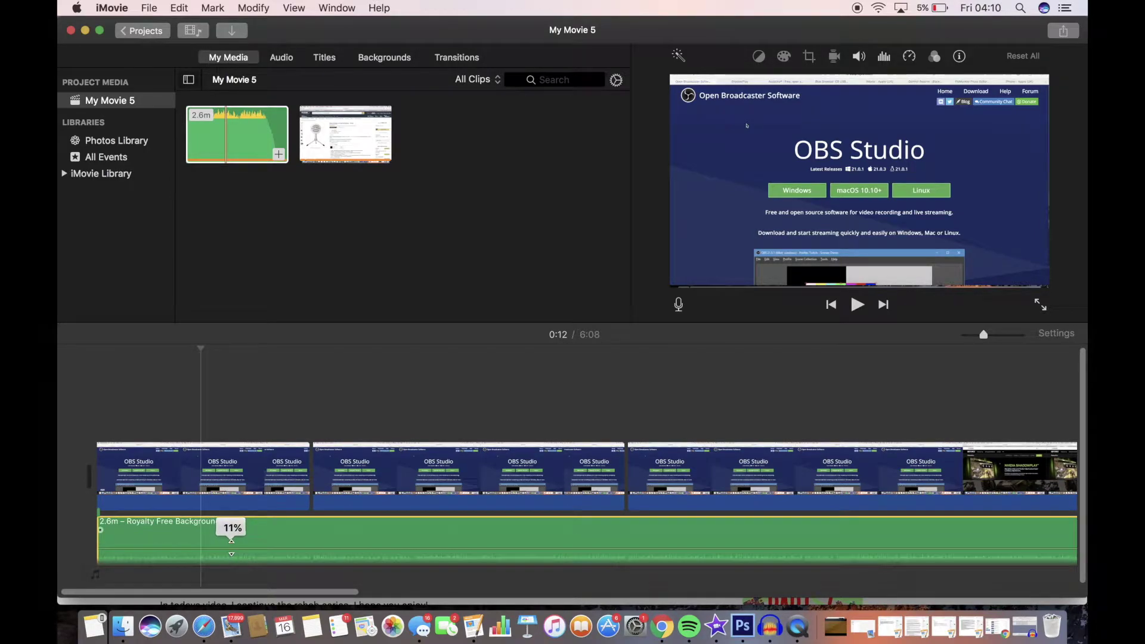
left_click(69, 497)
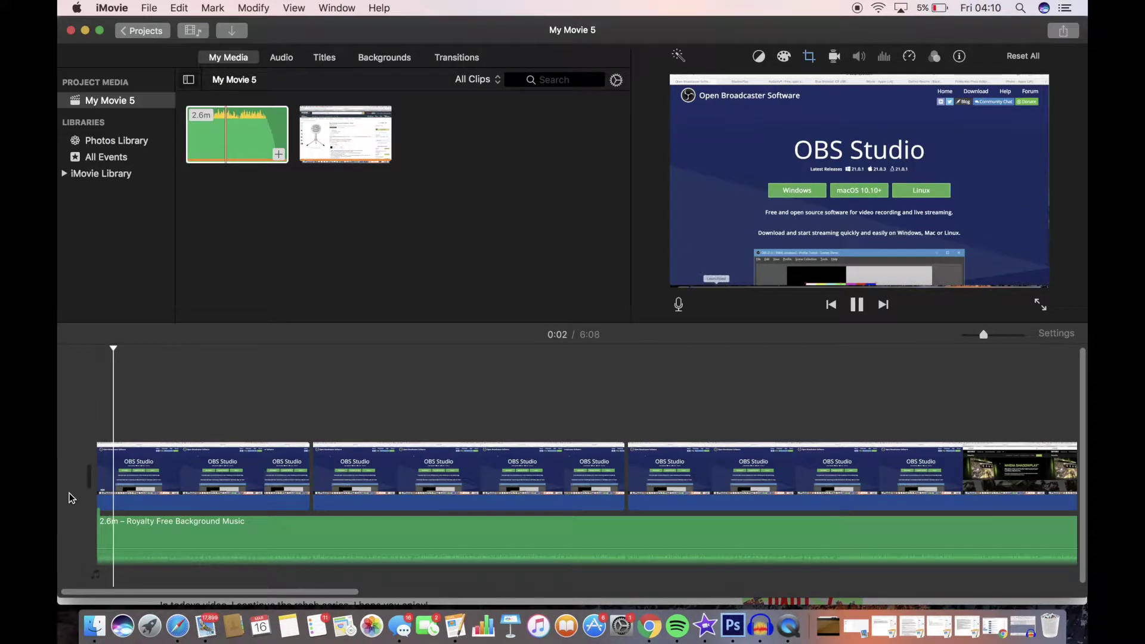
key("space")
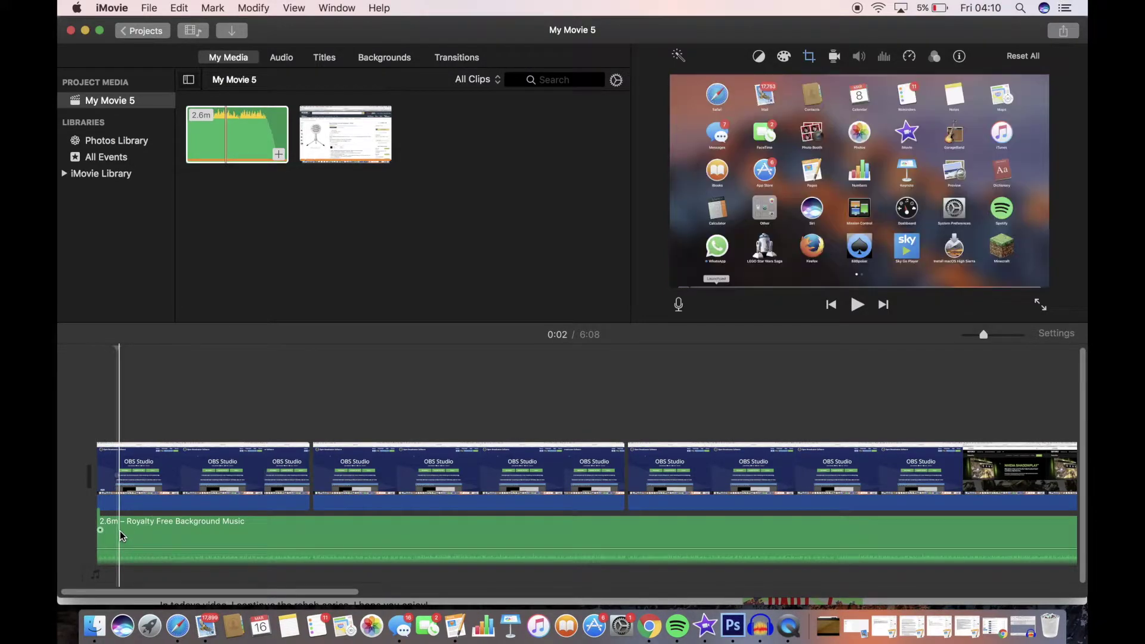
Add a fade-in of about 11 frames at the start of the background music and play the opening.
left_click_drag(983, 335, 1001, 334)
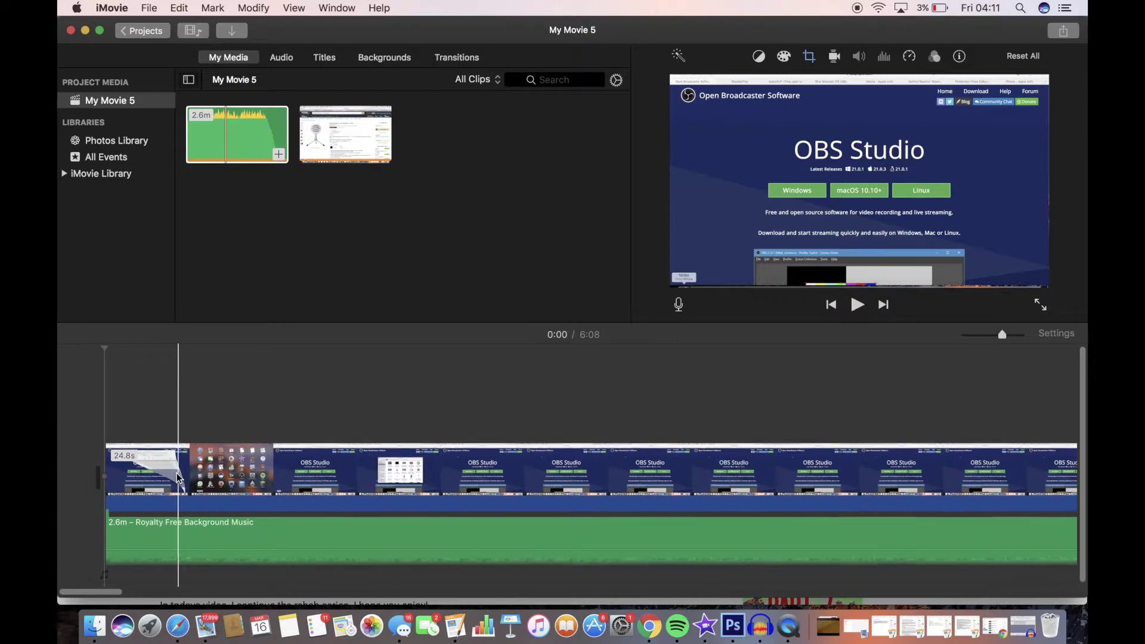
left_click(104, 394)
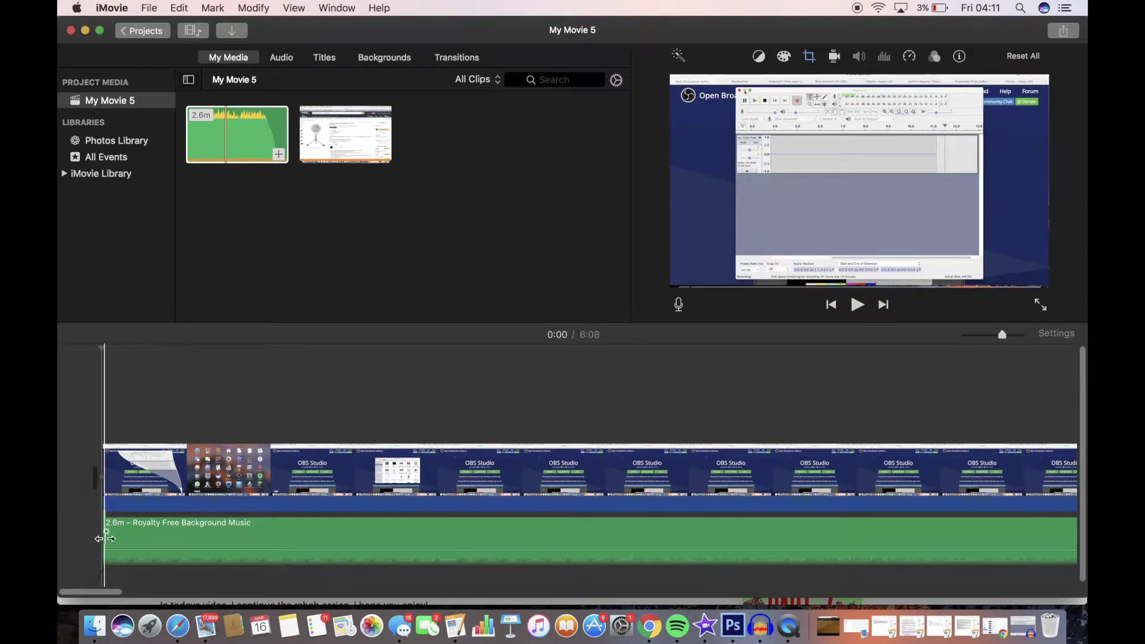
left_click(111, 534)
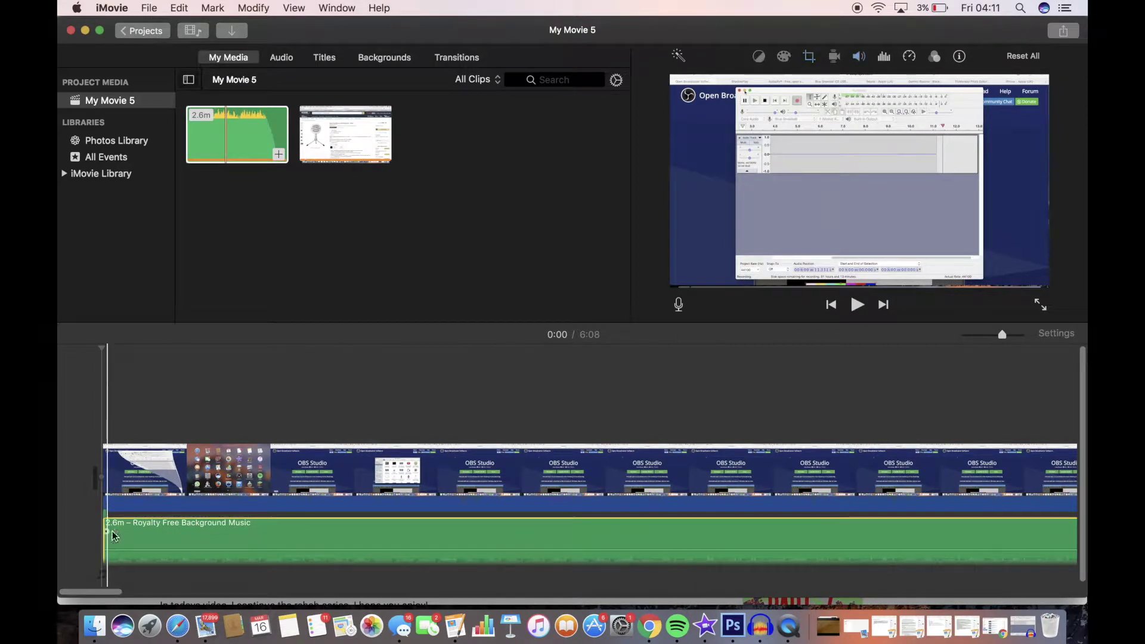
mouse_move(104, 532)
left_mouse_down()
mouse_move(190, 536)
mouse_move(124, 539)
left_mouse_up()
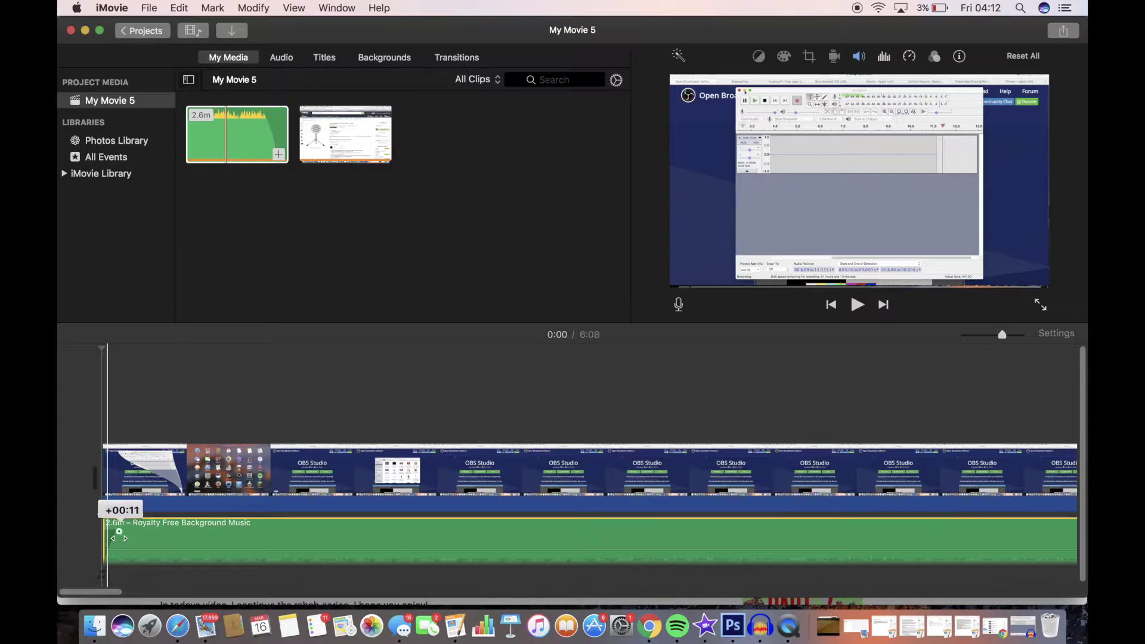
left_click_drag(122, 538, 120, 537)
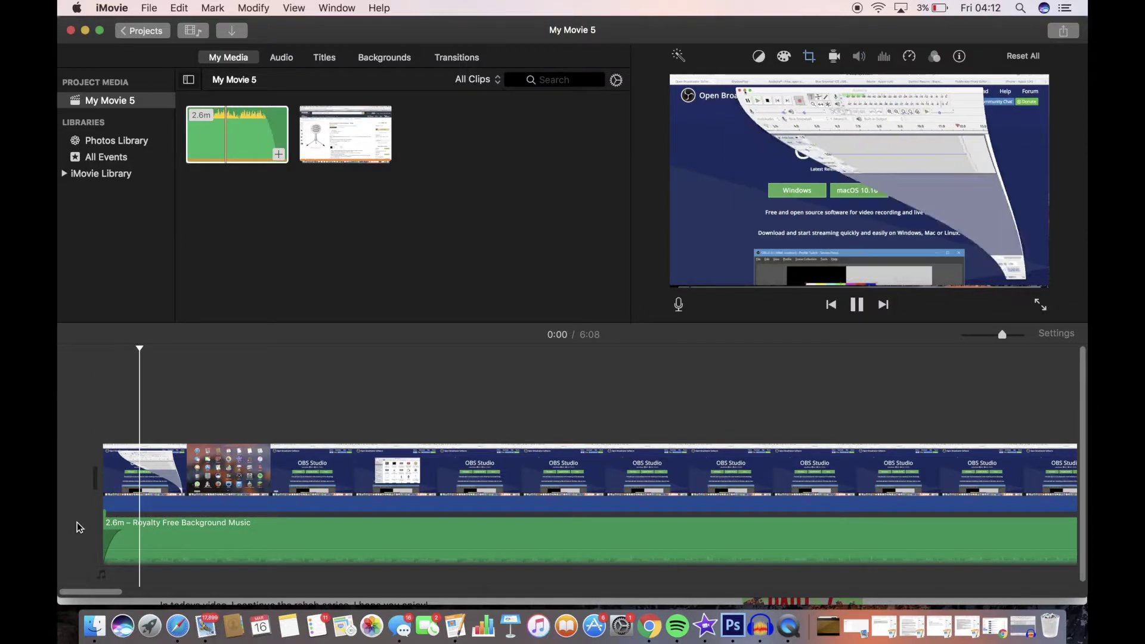
key("space")
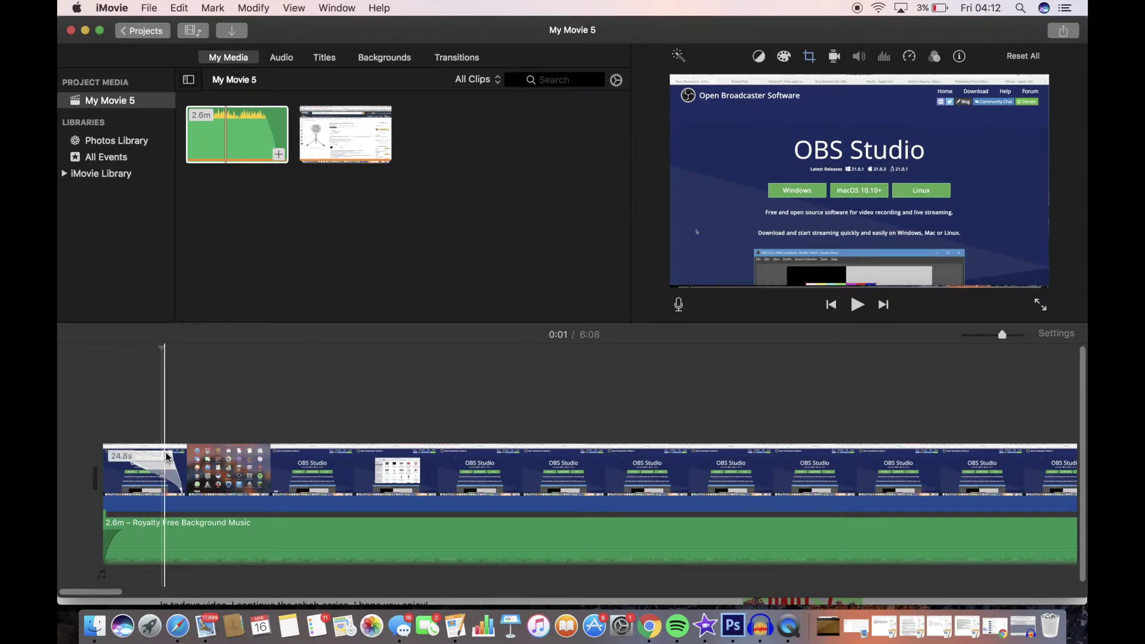
Look along the timeline to examine where the background music ends relative to the video.
left_click(125, 474)
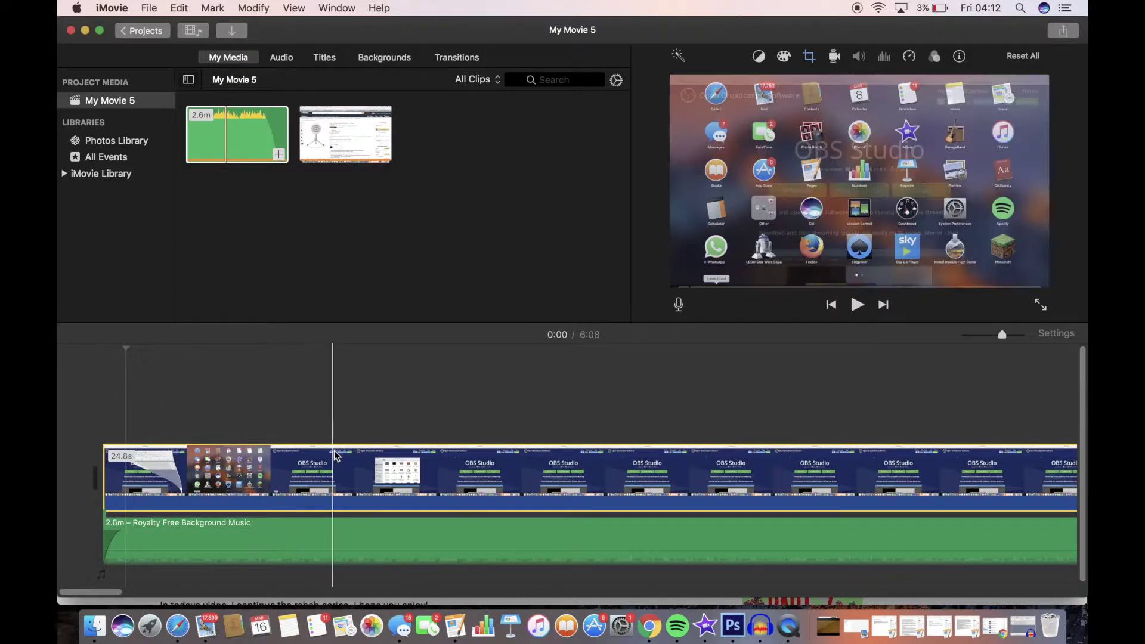
scroll(332, 471, "right", 5)
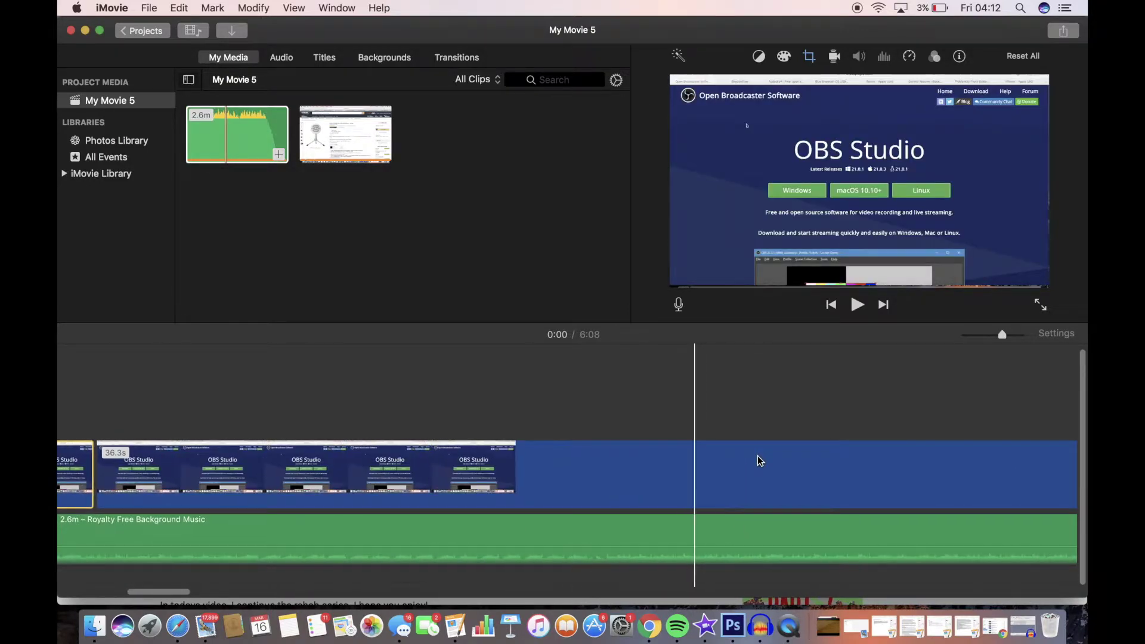
scroll(757, 457, "left", 2)
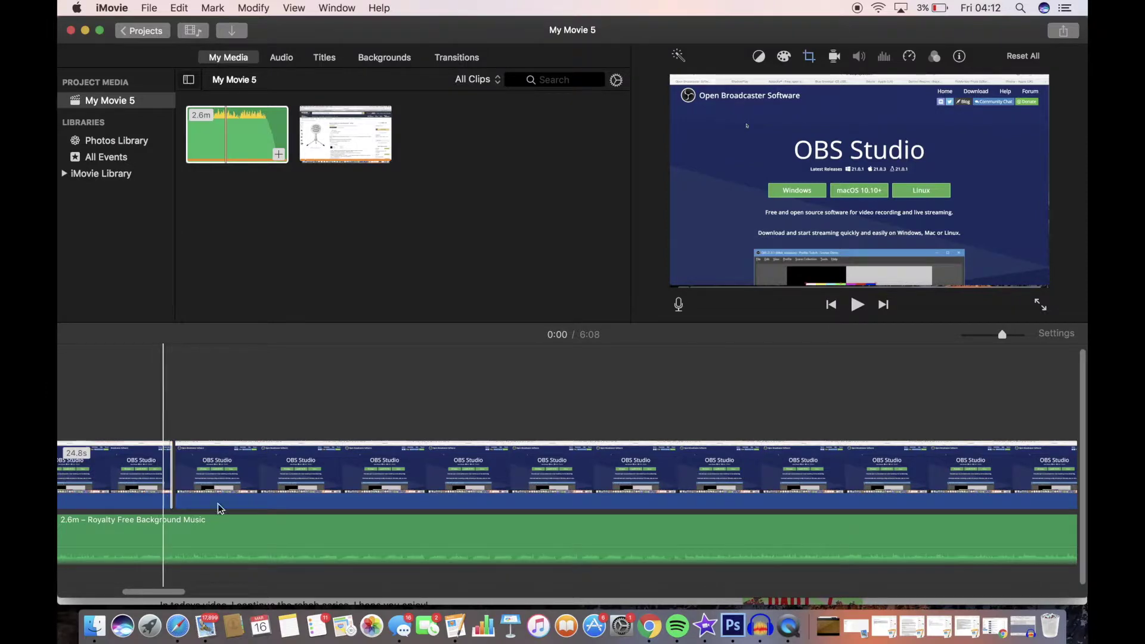
scroll(358, 477, "right", 3)
left_click_drag(1000, 334, 983, 334)
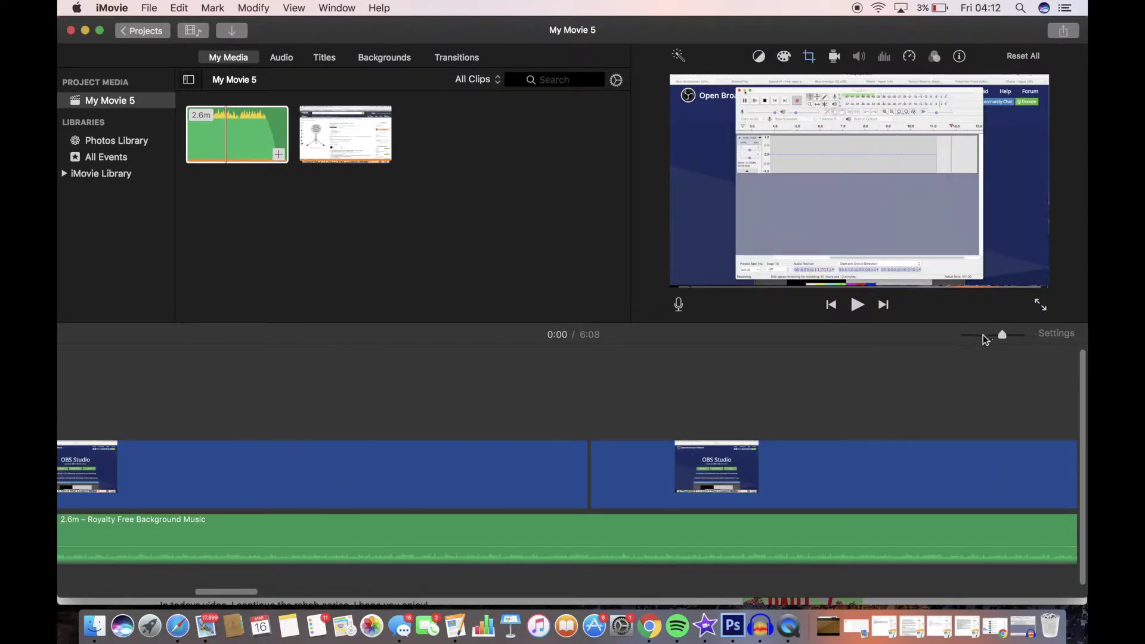
scroll(832, 481, "left", 15)
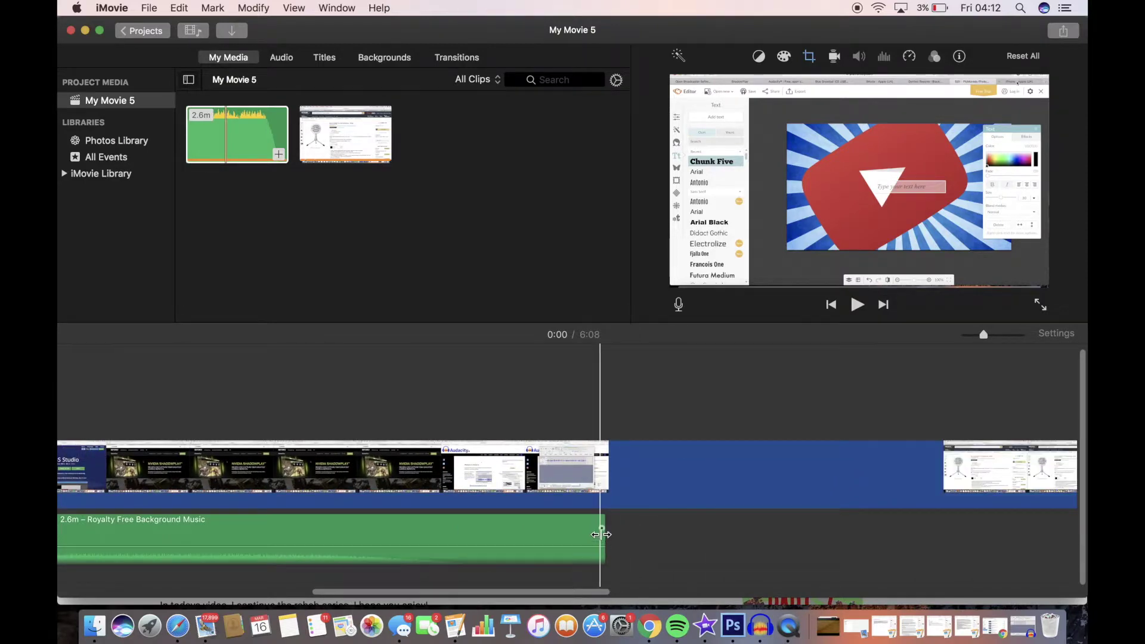
left_click_drag(599, 547, 629, 516)
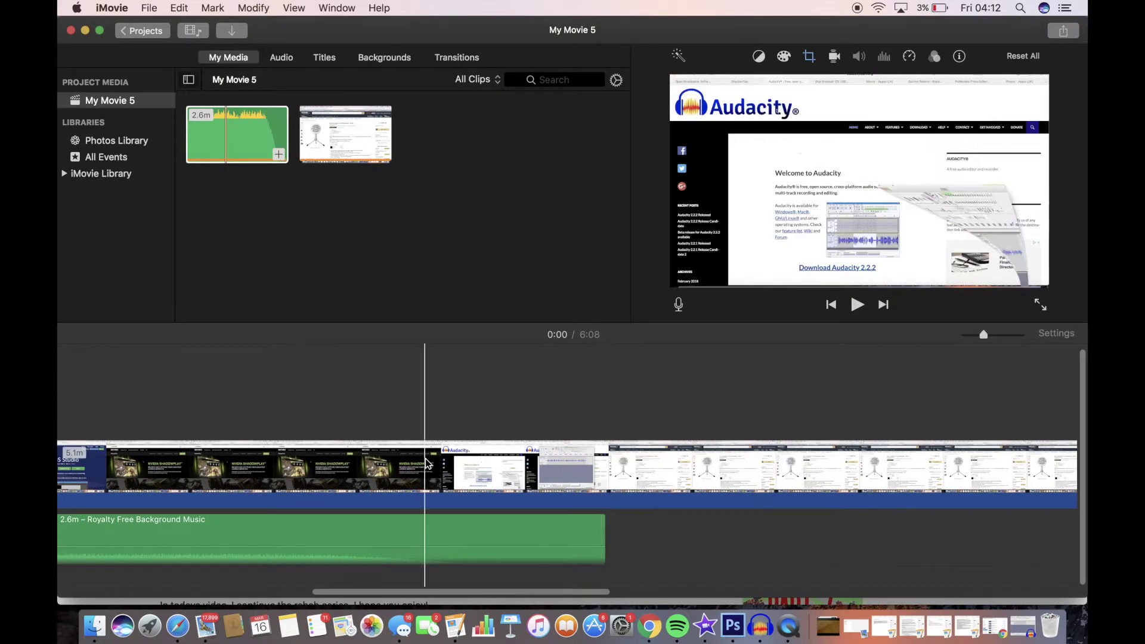
scroll(424, 465, "left", 10)
scroll(428, 463, "right", 10)
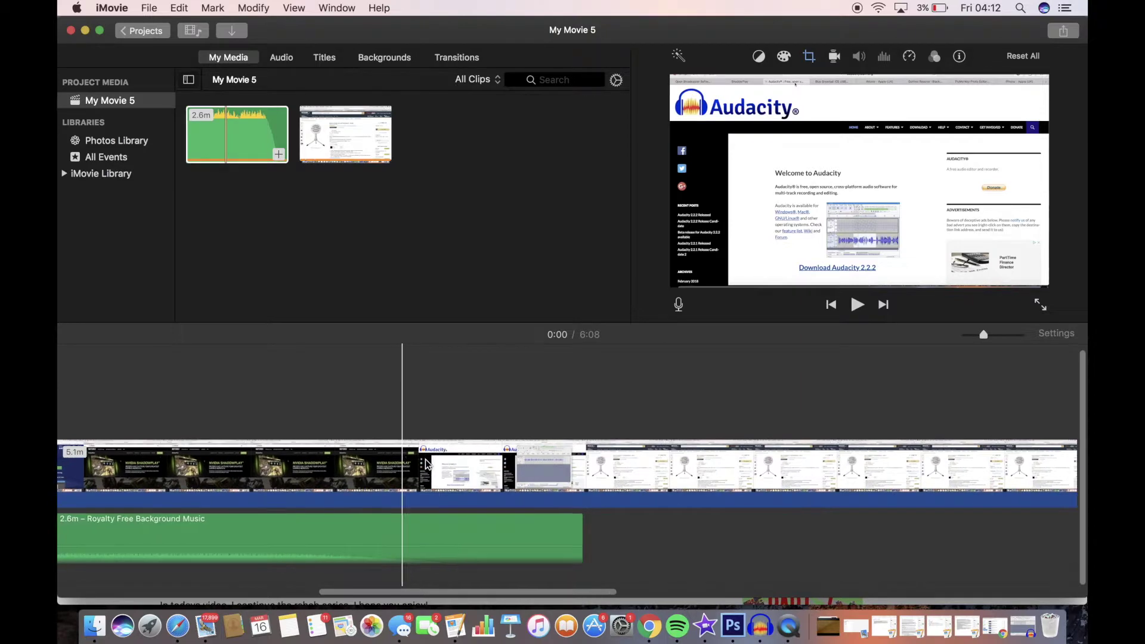
Copy the background music clip and paste a second copy directly after the first one.
left_click(521, 528)
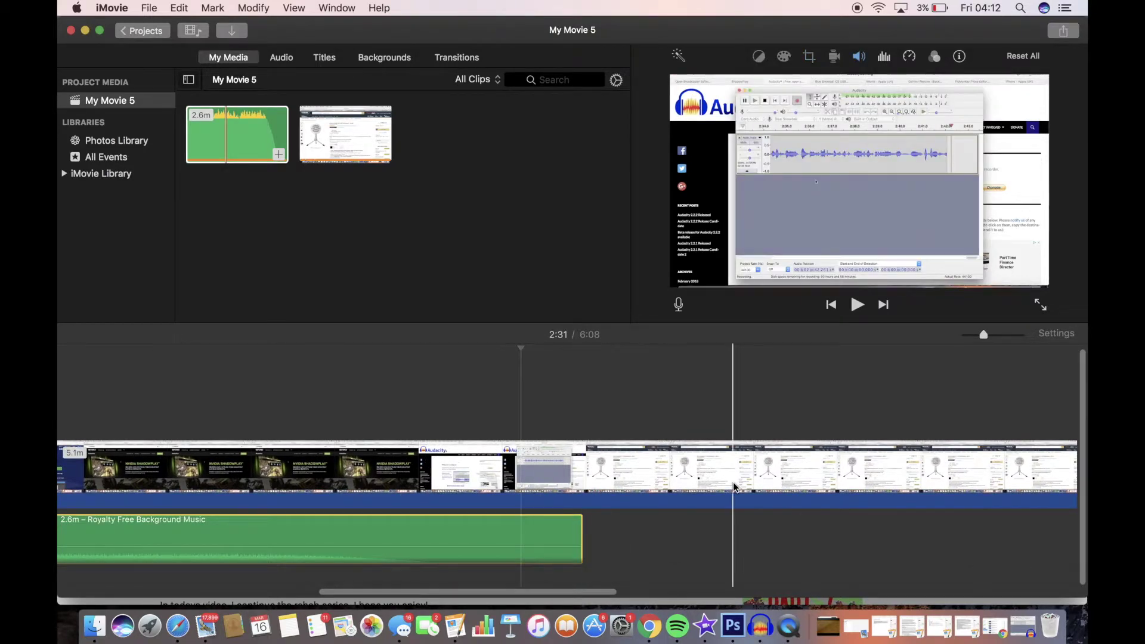
scroll(732, 482, "right", 5)
right_click(333, 538)
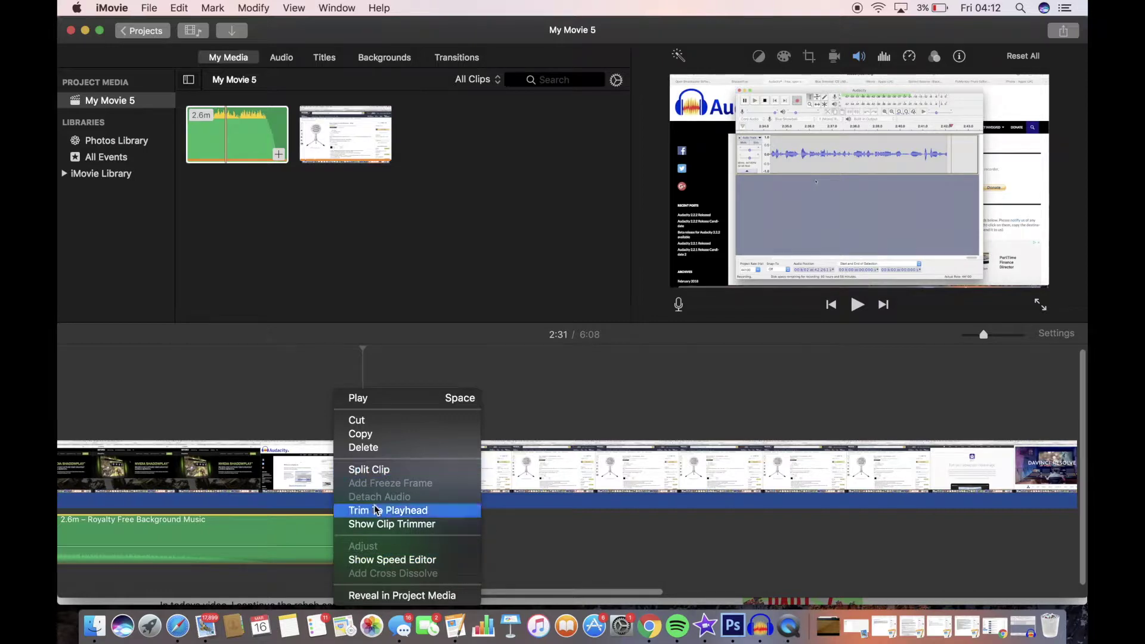
left_click(369, 435)
left_click(427, 562)
left_click(425, 576)
key("super+v")
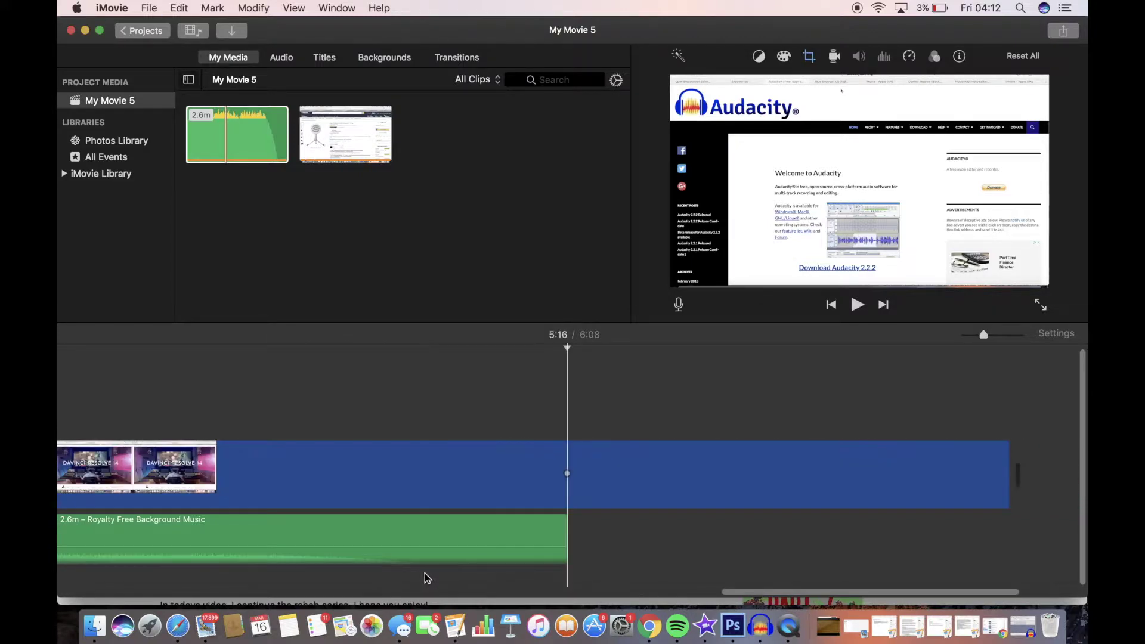
Examine the join between the two background music clips up close on the timeline.
scroll(425, 574, "left", 10)
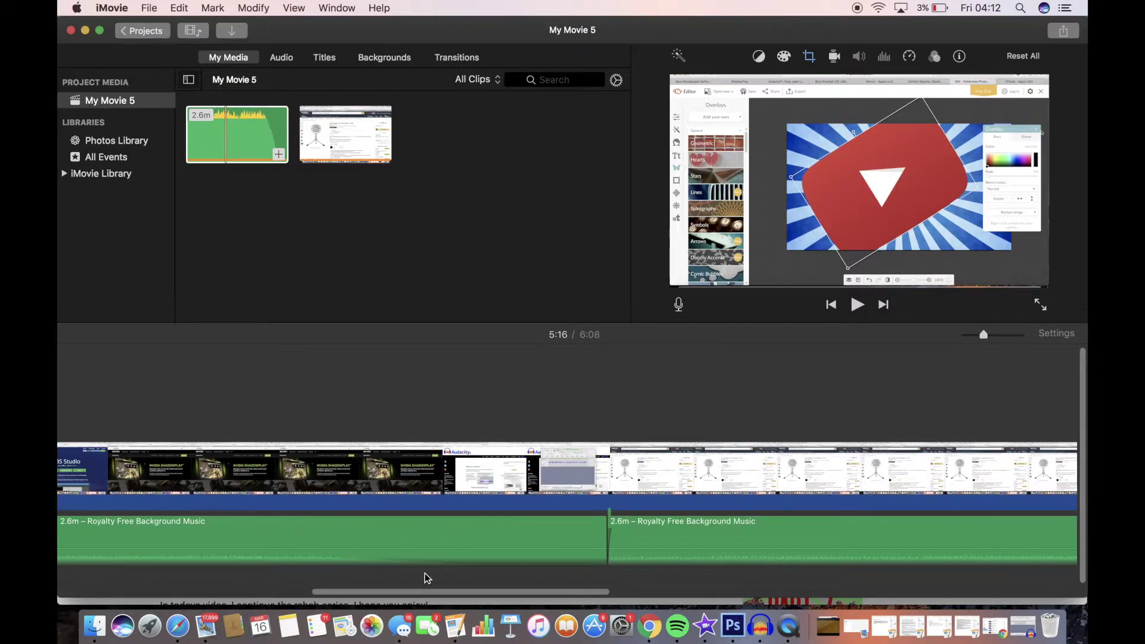
left_click(613, 532)
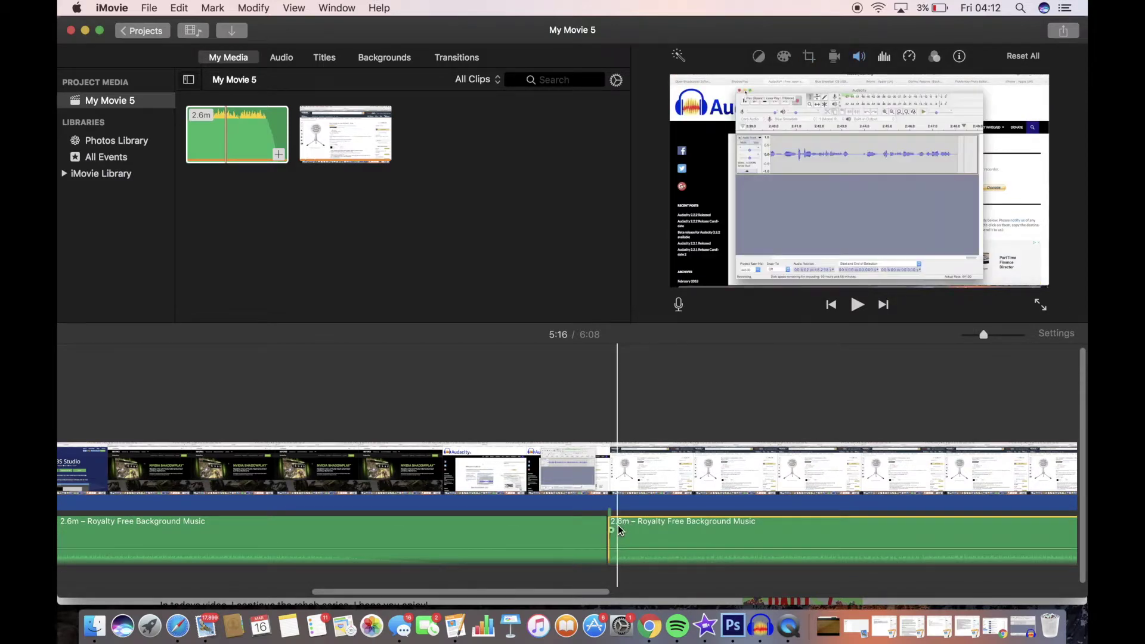
left_click_drag(994, 336, 1001, 335)
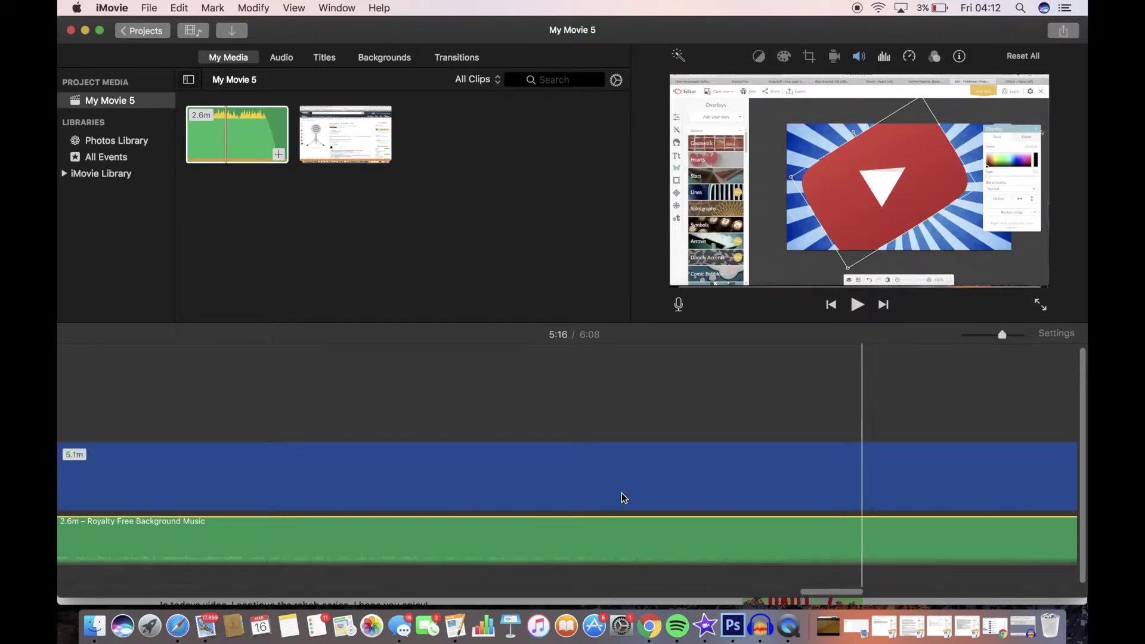
scroll(621, 493, "left", 20)
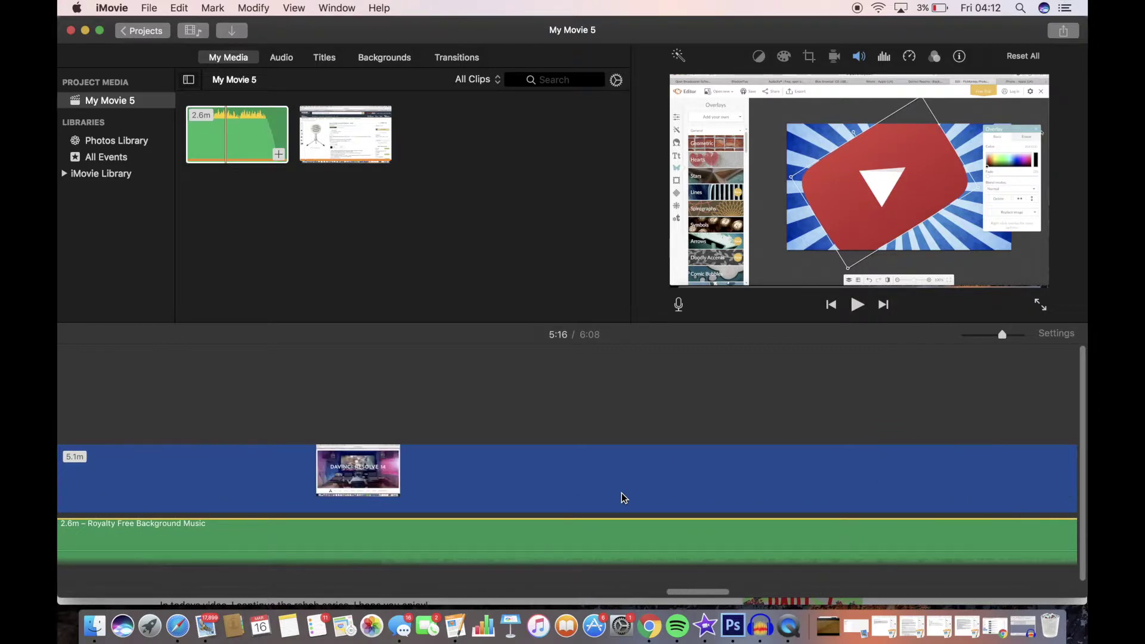
scroll(621, 492, "left", 20)
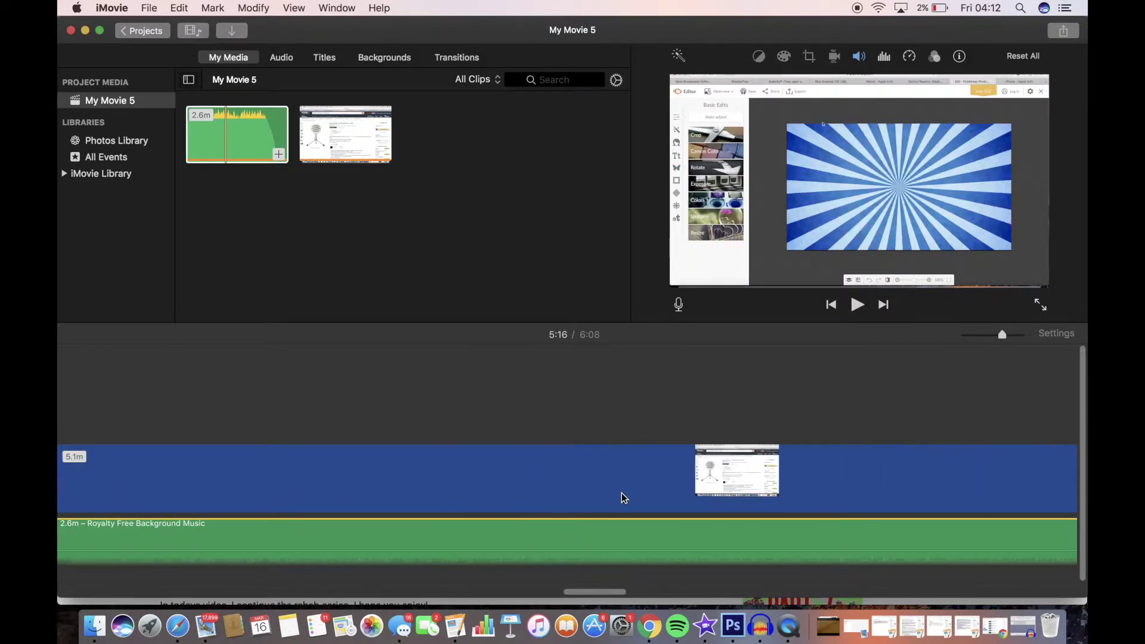
scroll(621, 493, "left", 14)
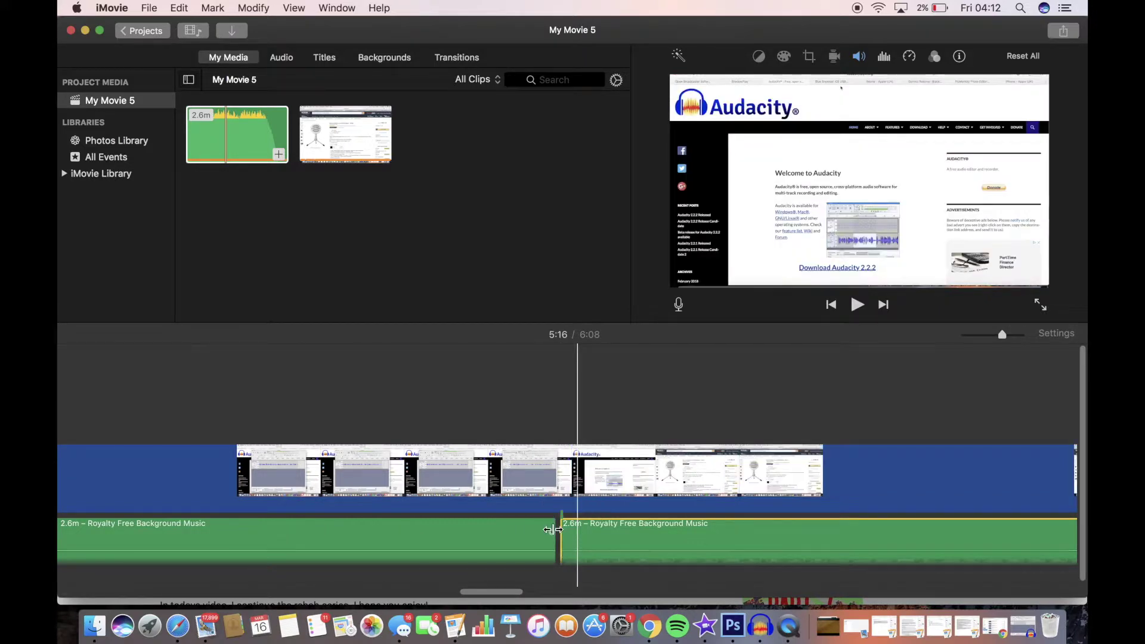
left_click(531, 508)
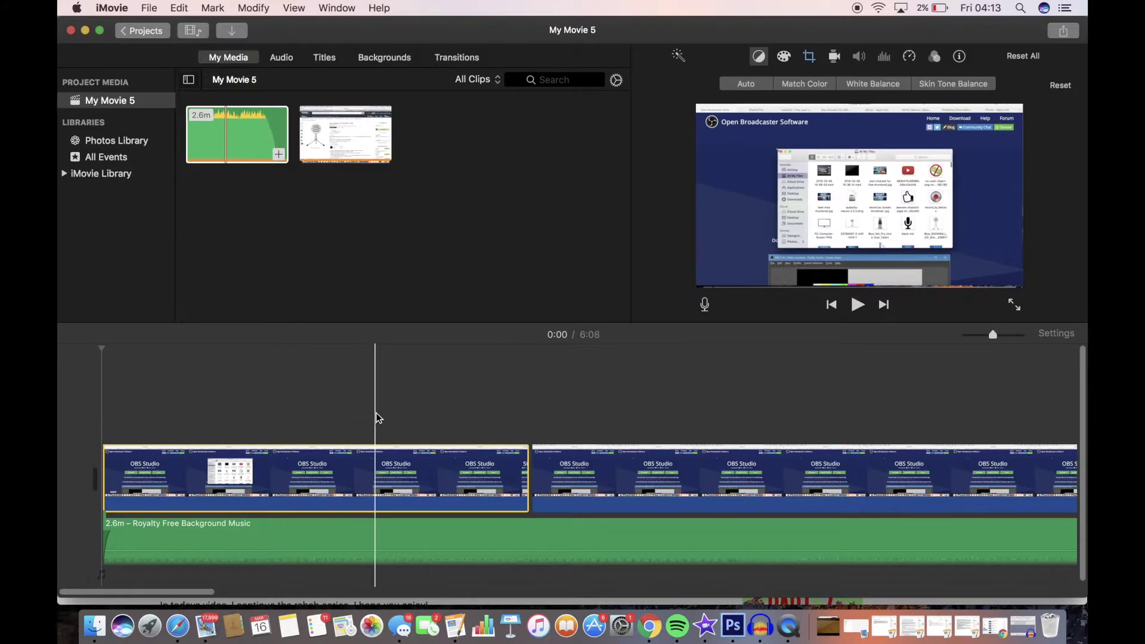
Import the arrow-youtube-subscribe-png-0 image from the "how to edit imovie test" folder in Finder into the project media.
left_click(595, 395)
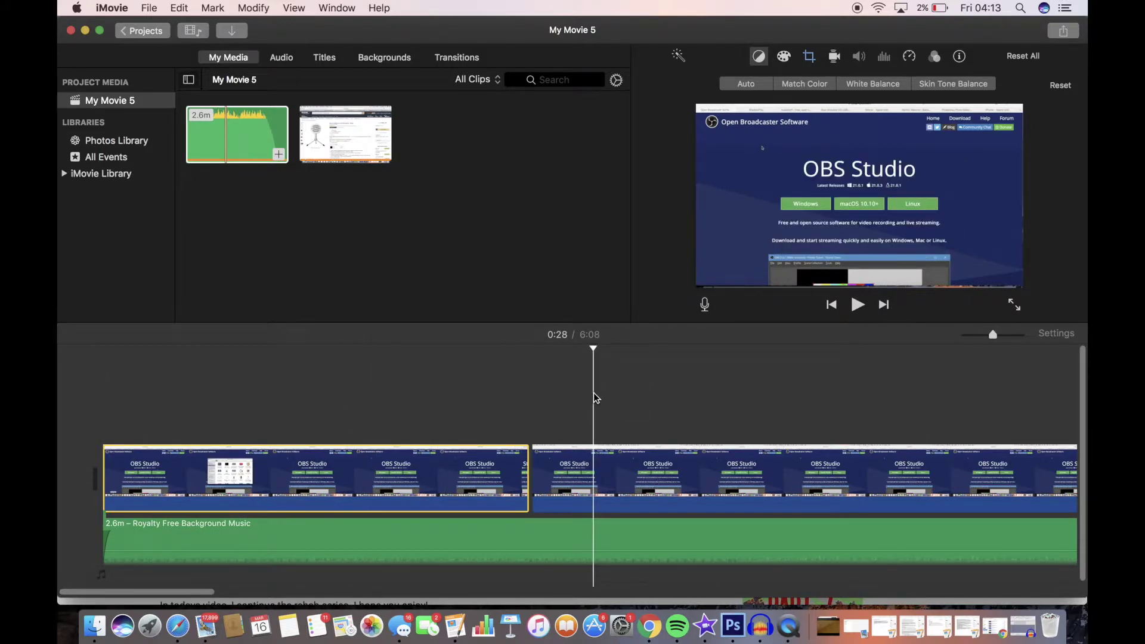
left_click(94, 624)
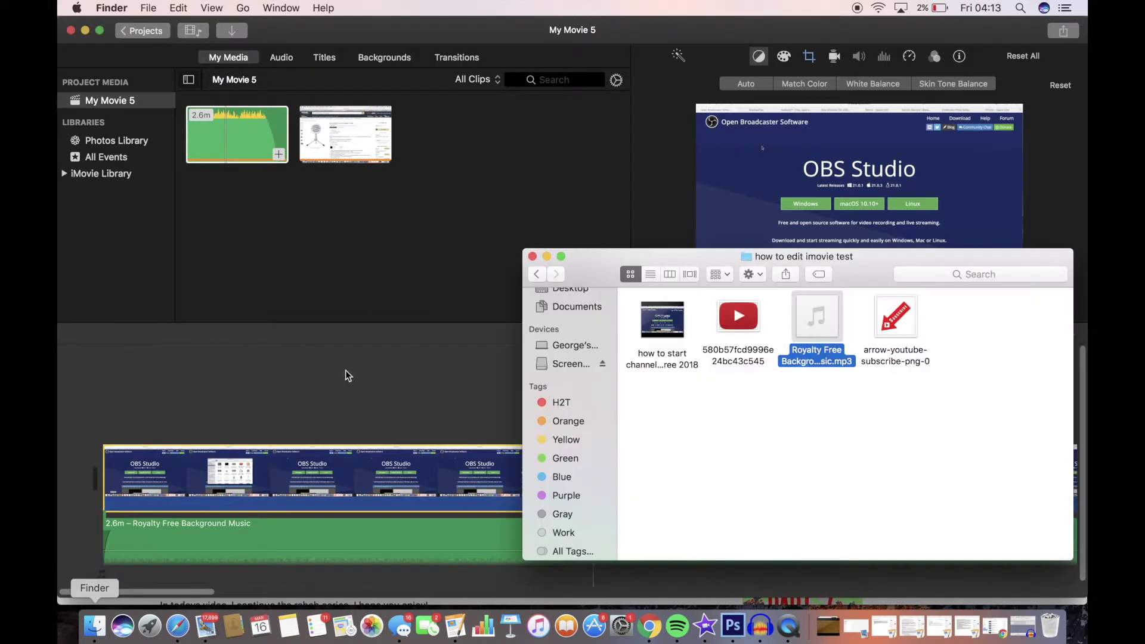
left_click(899, 328)
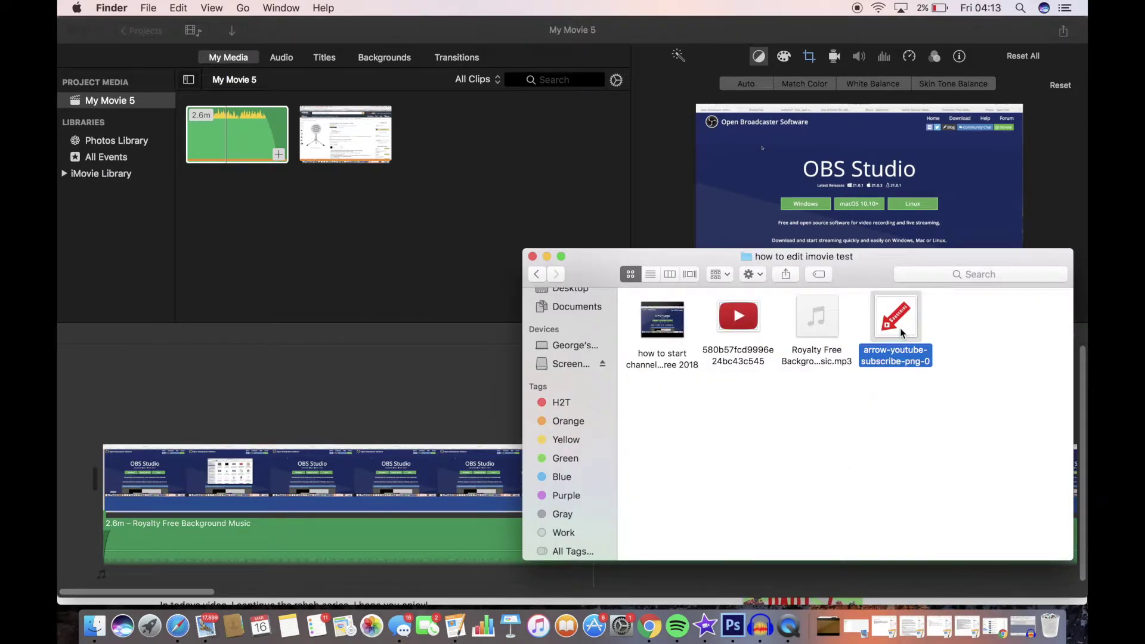
left_click_drag(896, 325, 537, 169)
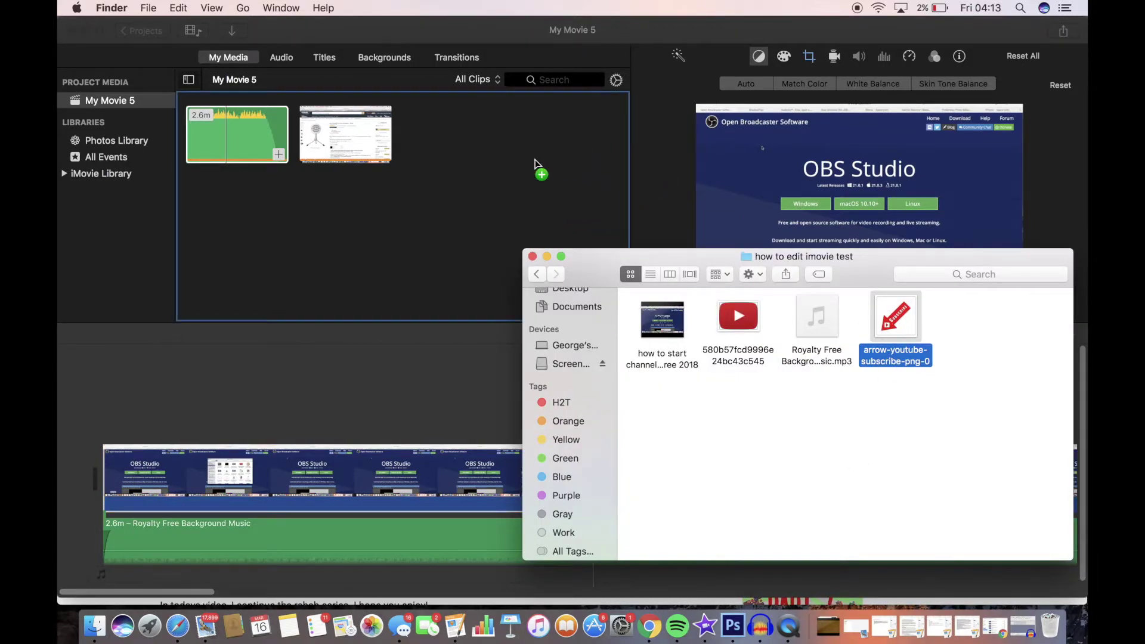
left_click(546, 256)
Place the subscribe image above the video near the end of the first clip and play that section.
left_click_drag(433, 141, 472, 411)
left_click(498, 417)
left_click(446, 377)
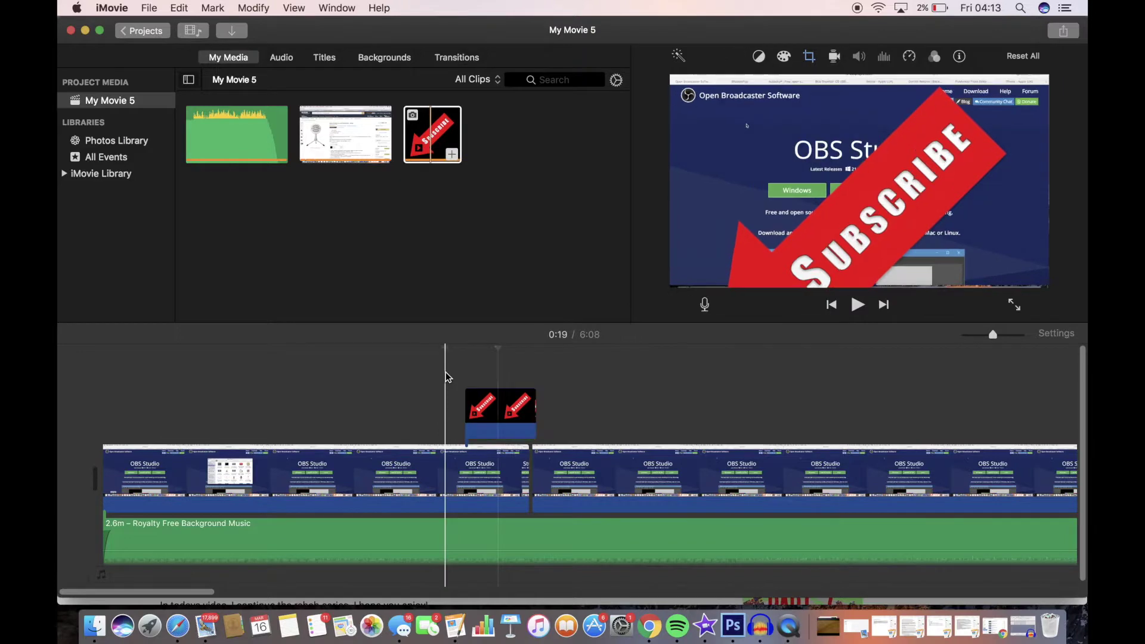
key("space")
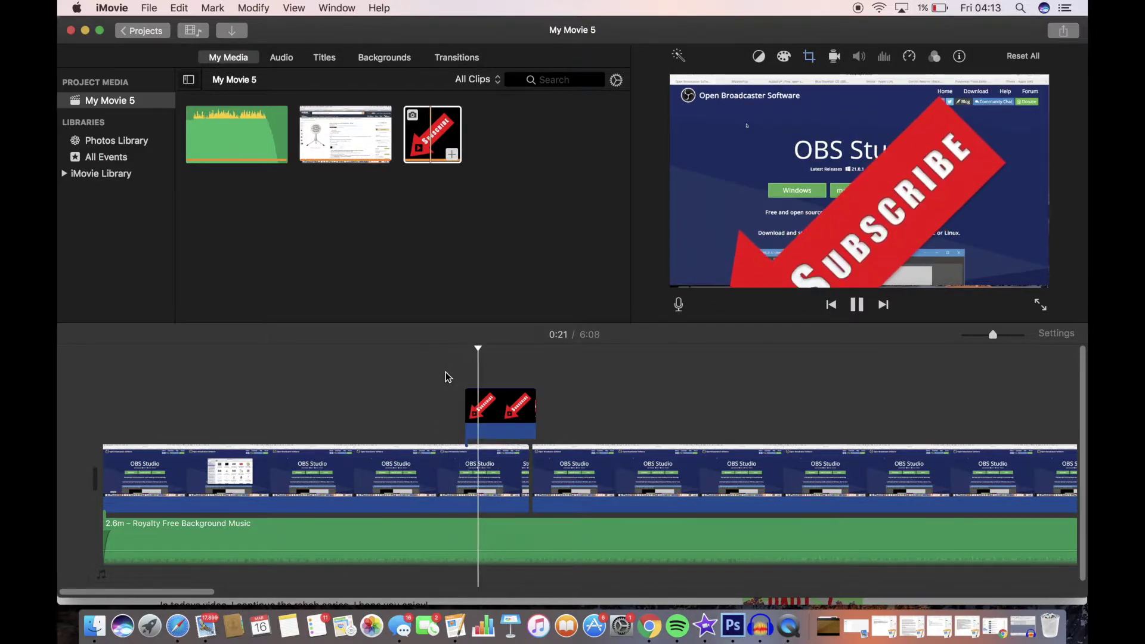
key("space")
key("space")
Set the subscribe image's crop style to Fit and its overlay mode to Picture in Picture.
left_click(488, 404)
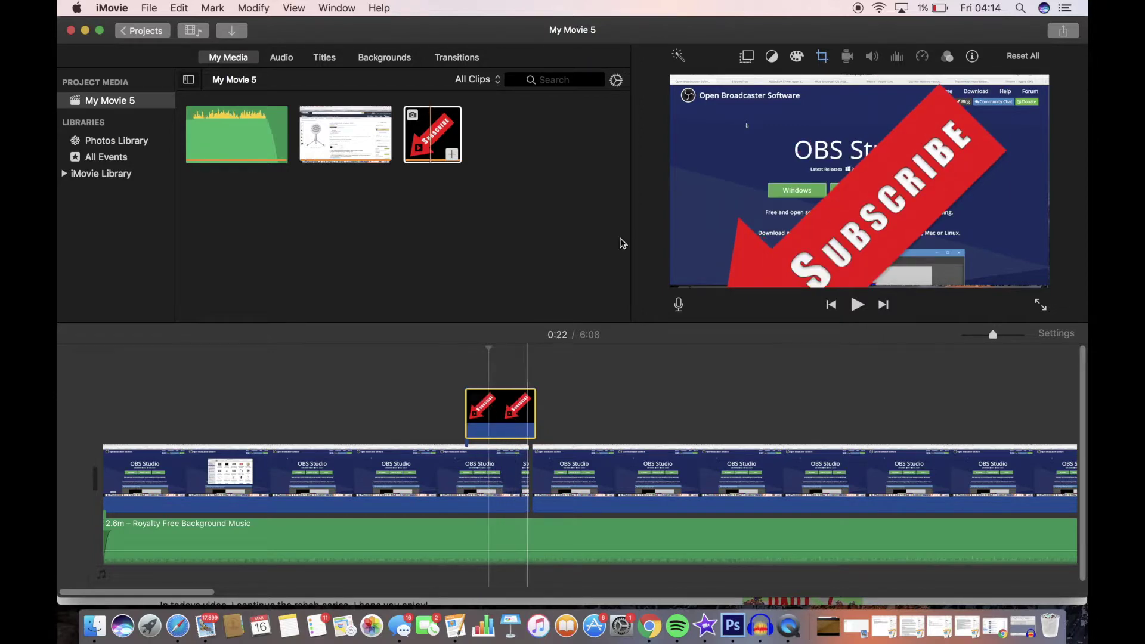
left_click(822, 56)
left_click(684, 85)
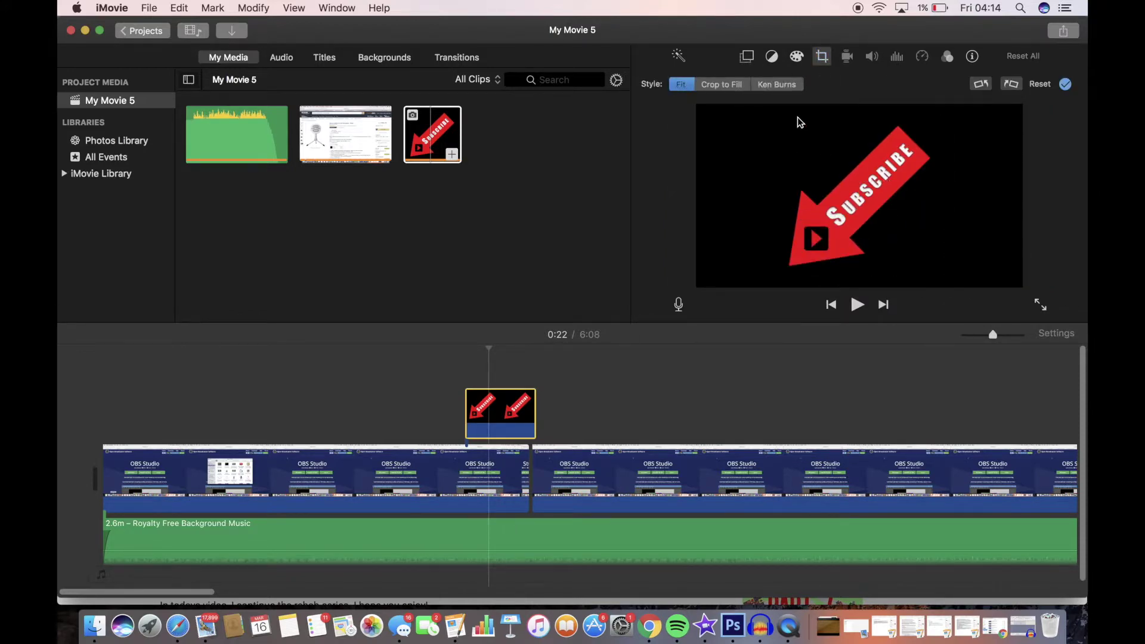
left_click(747, 57)
left_click(736, 83)
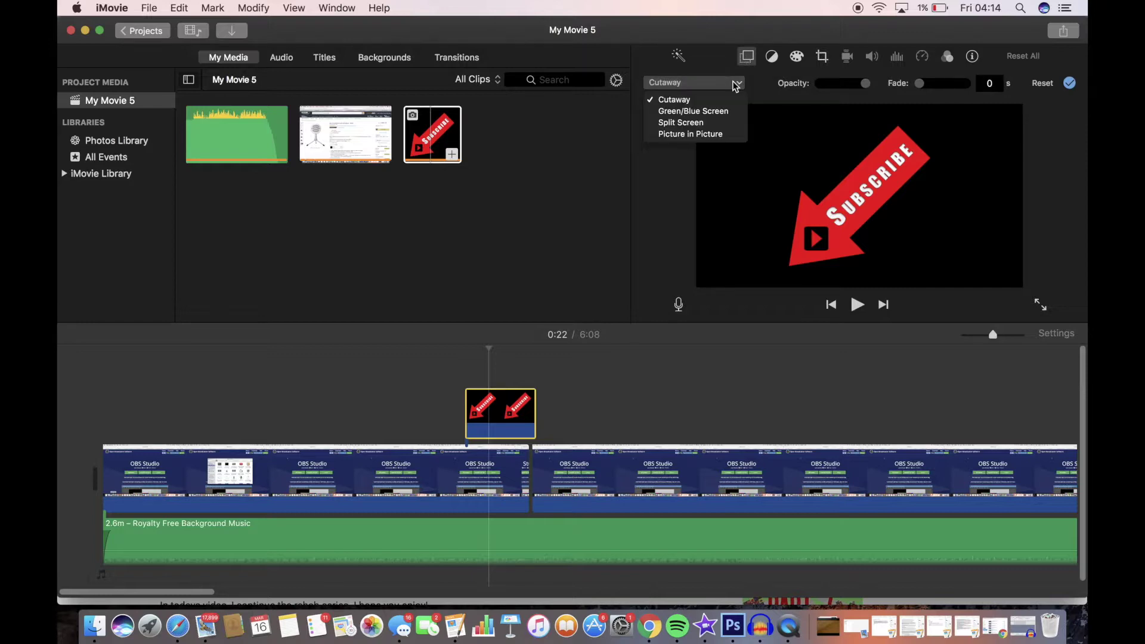
left_click(706, 133)
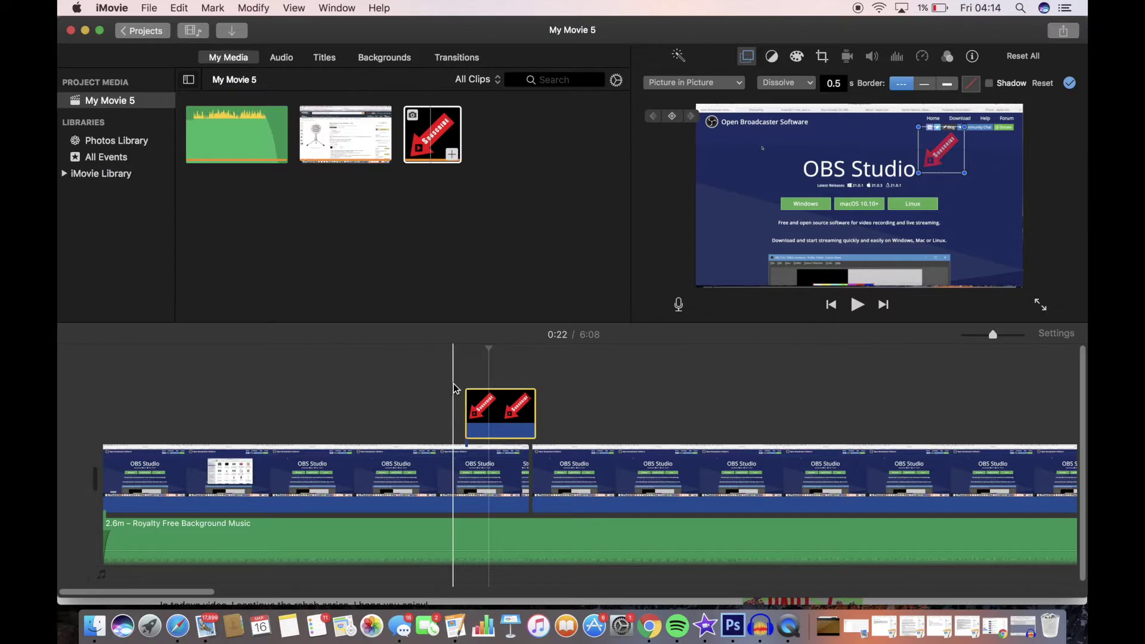
left_click(453, 385)
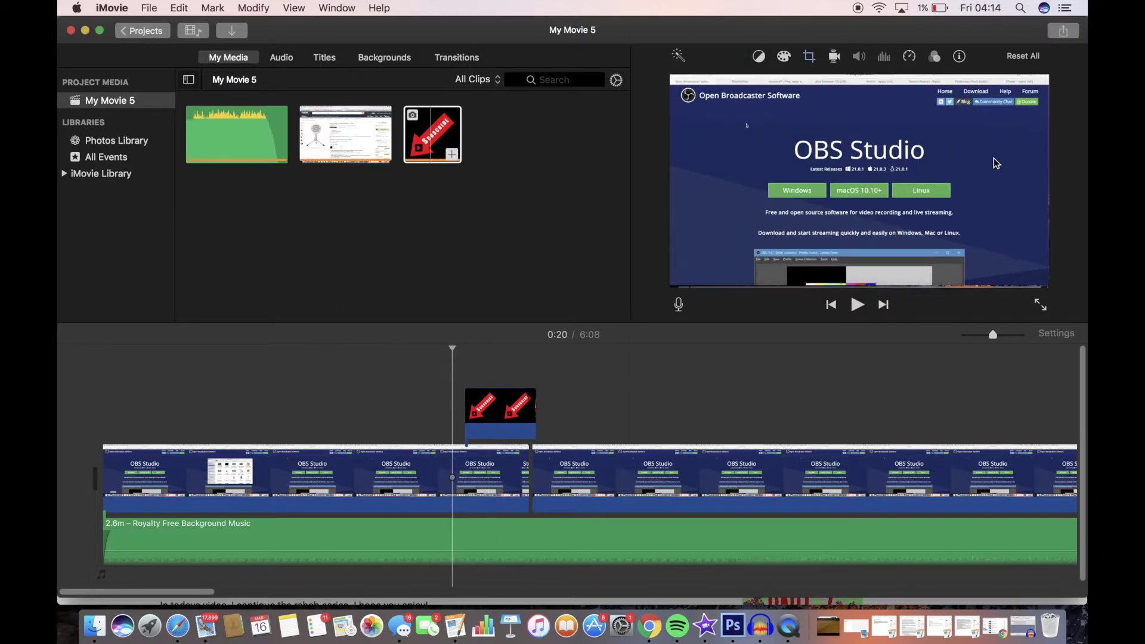
Adjust the subscribe image's picture-in-picture frame toward the lower-right area of the video, and put the playhead ahead of the overlay.
left_click(493, 417)
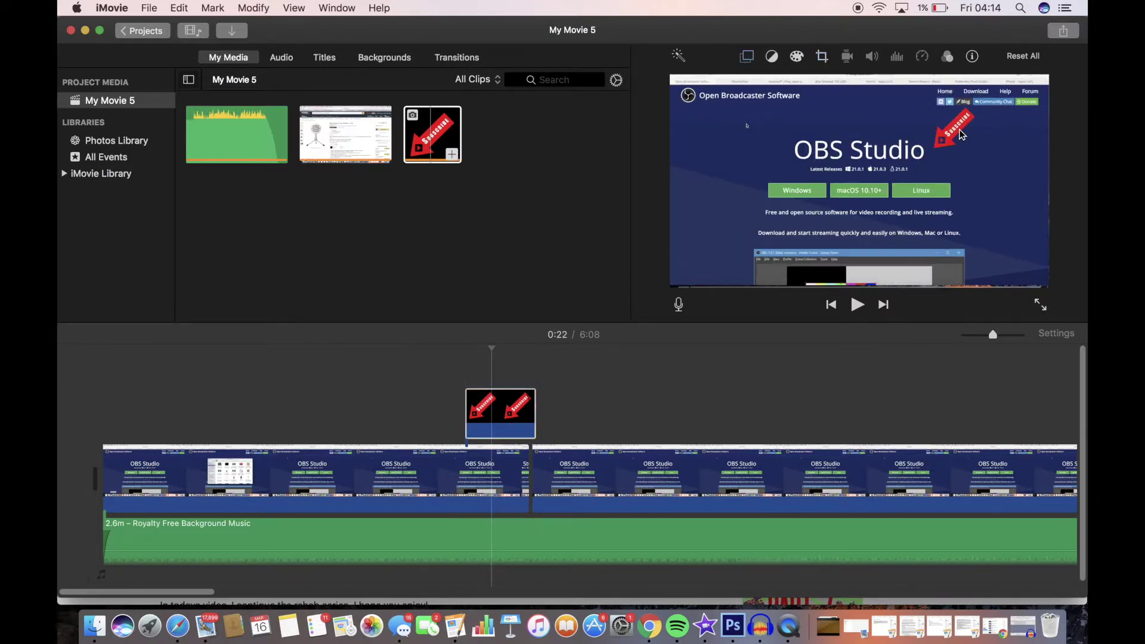
left_click(747, 57)
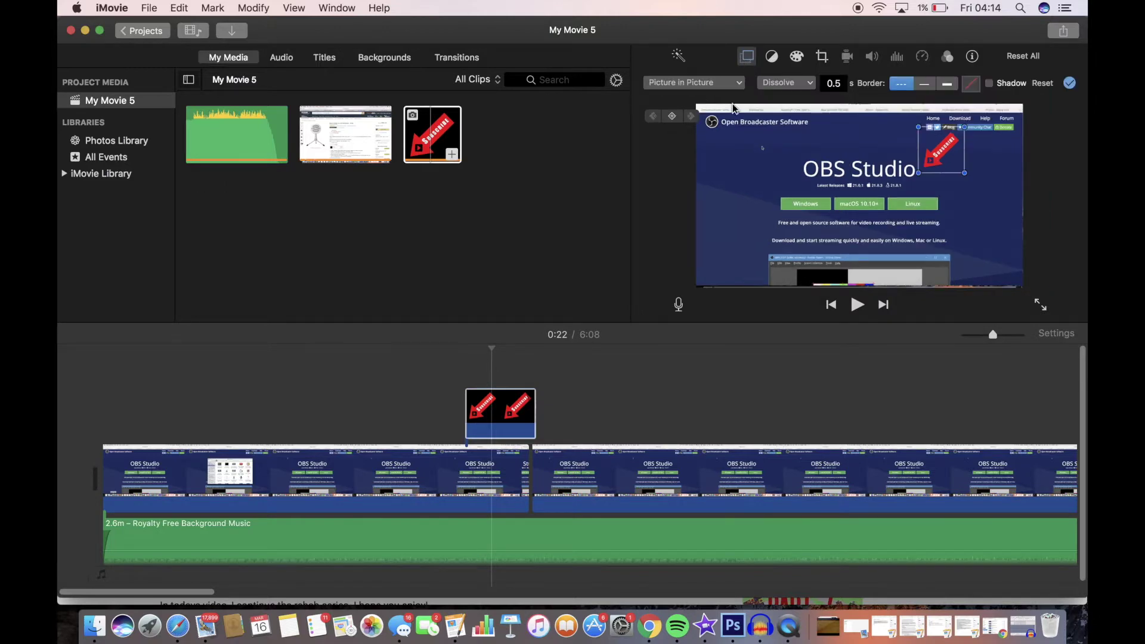
left_click_drag(964, 127, 994, 253)
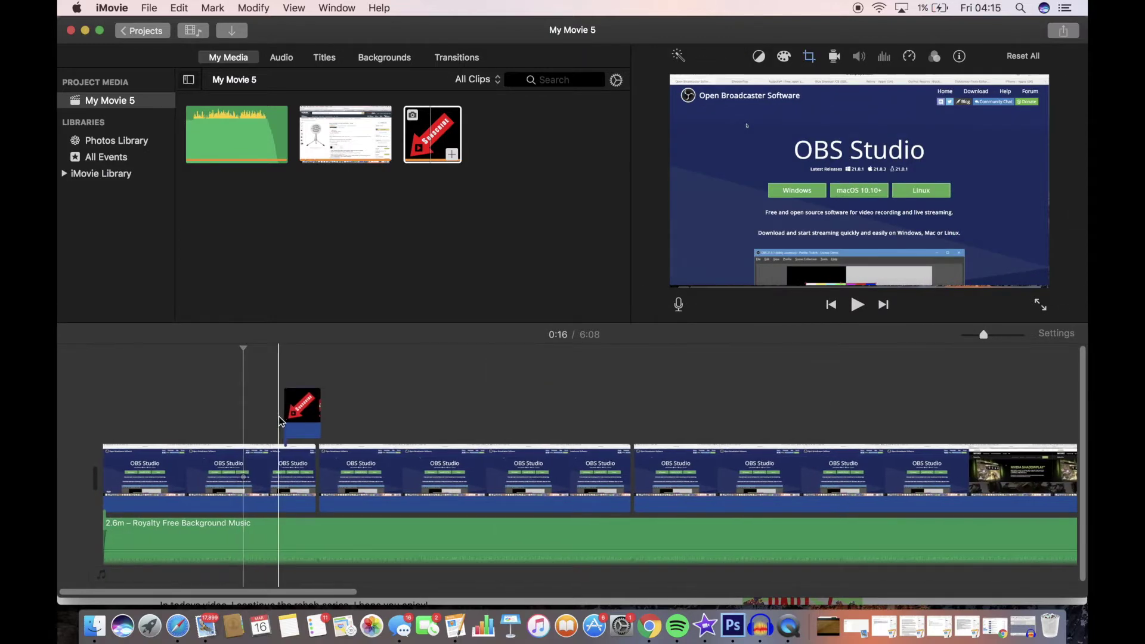
left_click(271, 422)
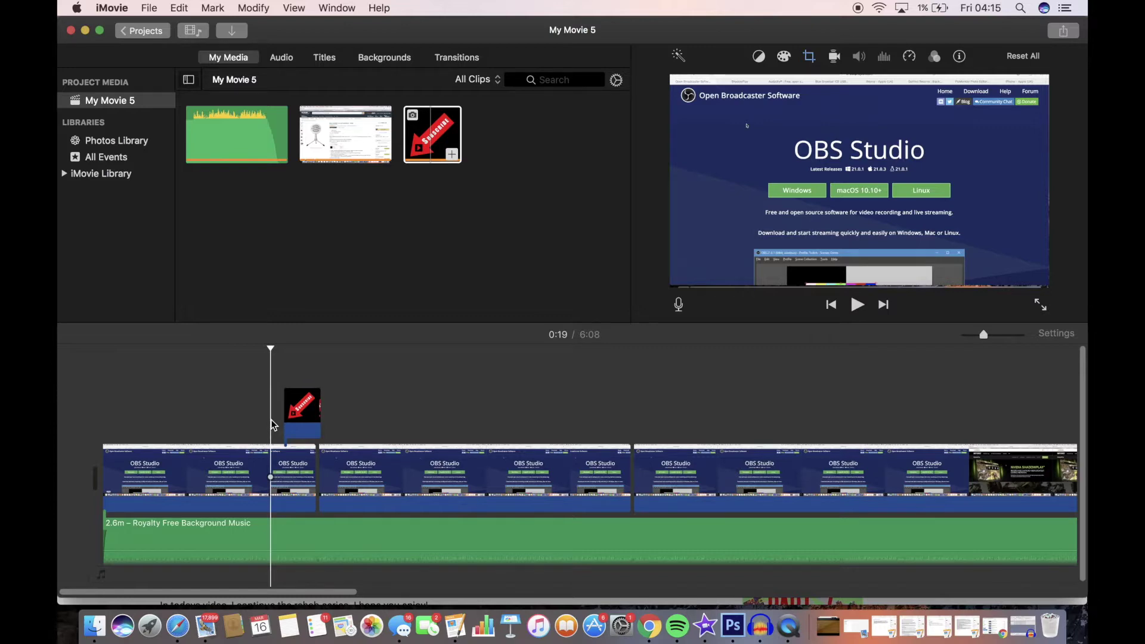
left_click(237, 405)
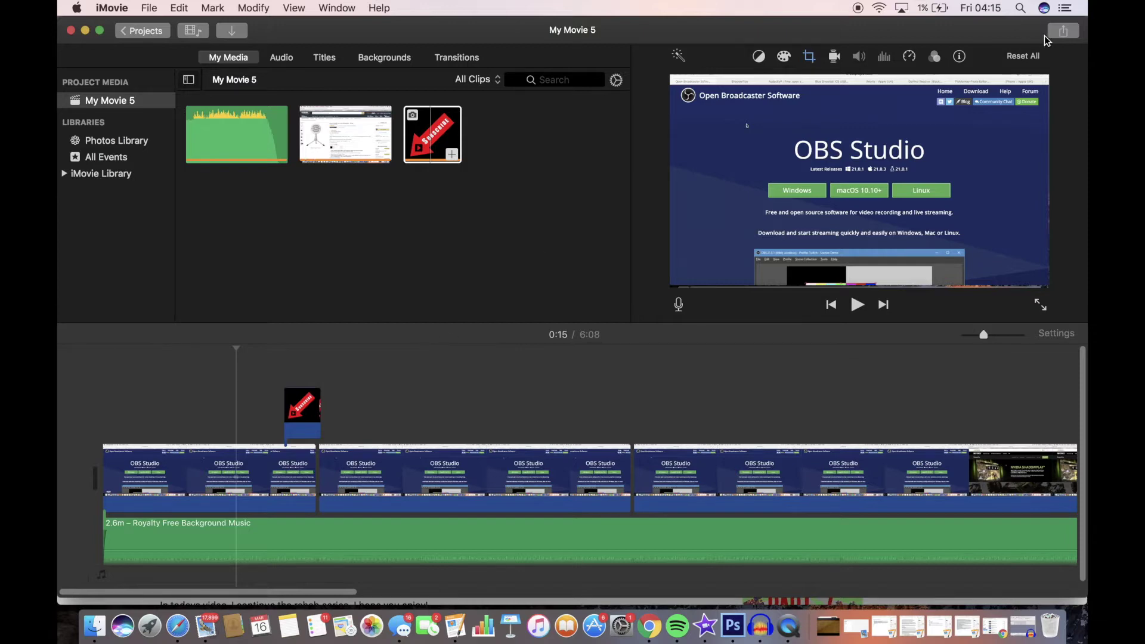
Start a file export of the movie with 1080p resolution and Faster compression.
left_click(1065, 32)
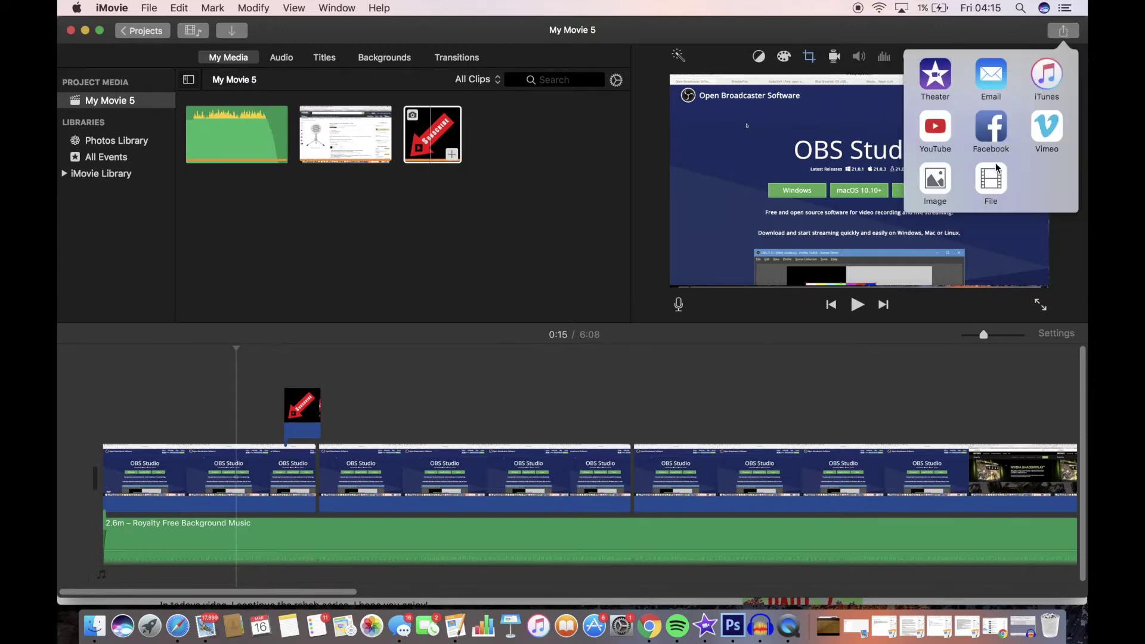
left_click(993, 179)
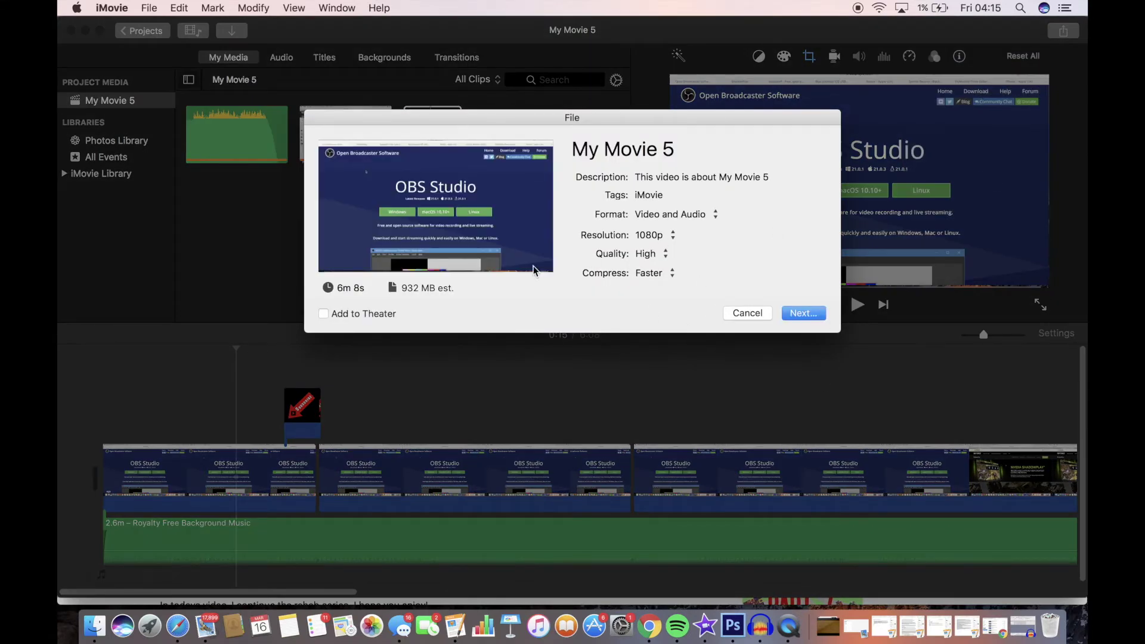
left_click(656, 236)
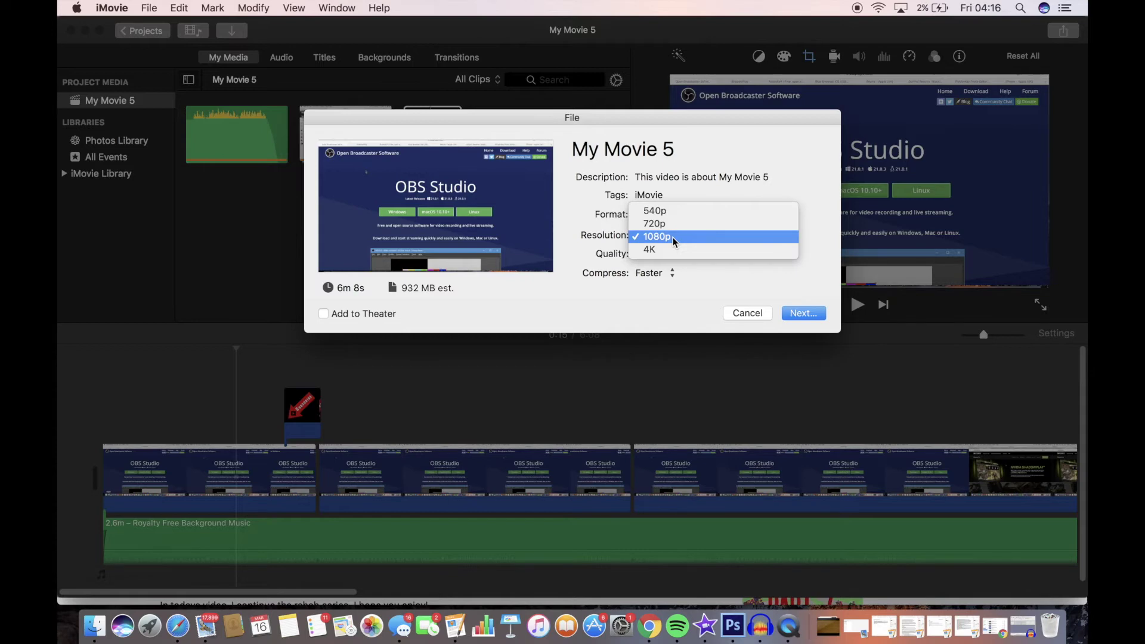
left_click(672, 237)
left_click(671, 276)
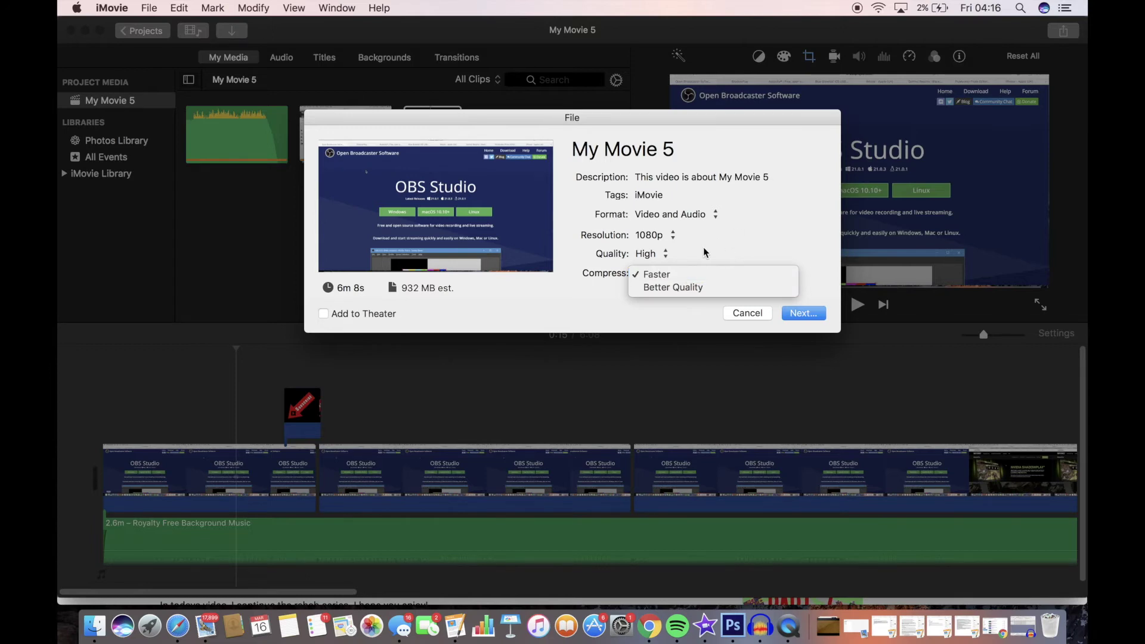
left_click(699, 270)
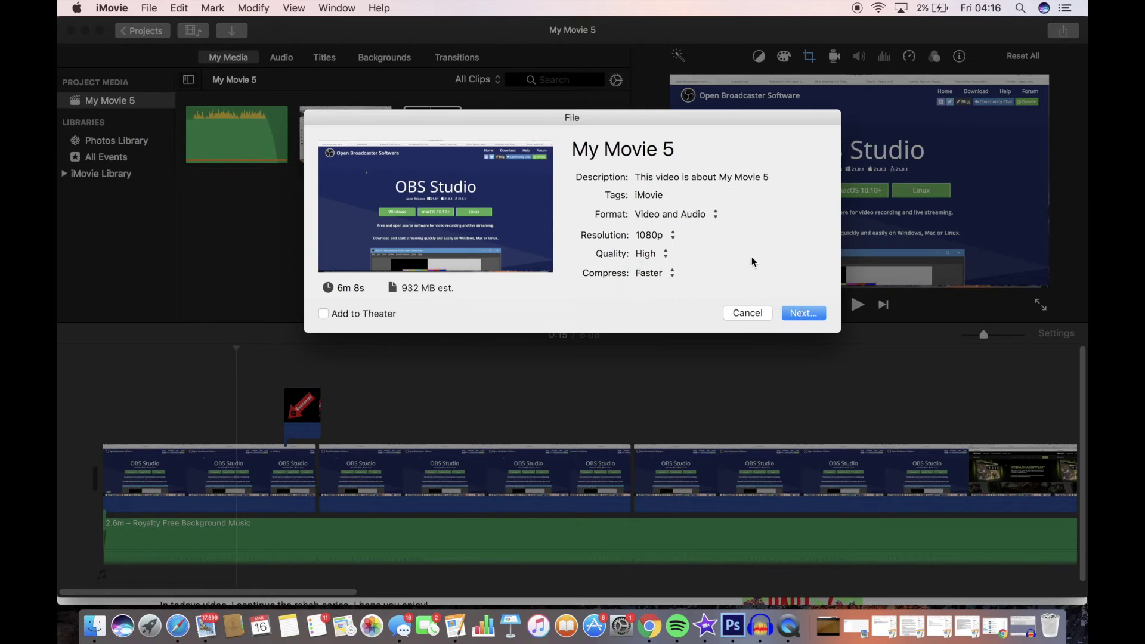
left_click(719, 178)
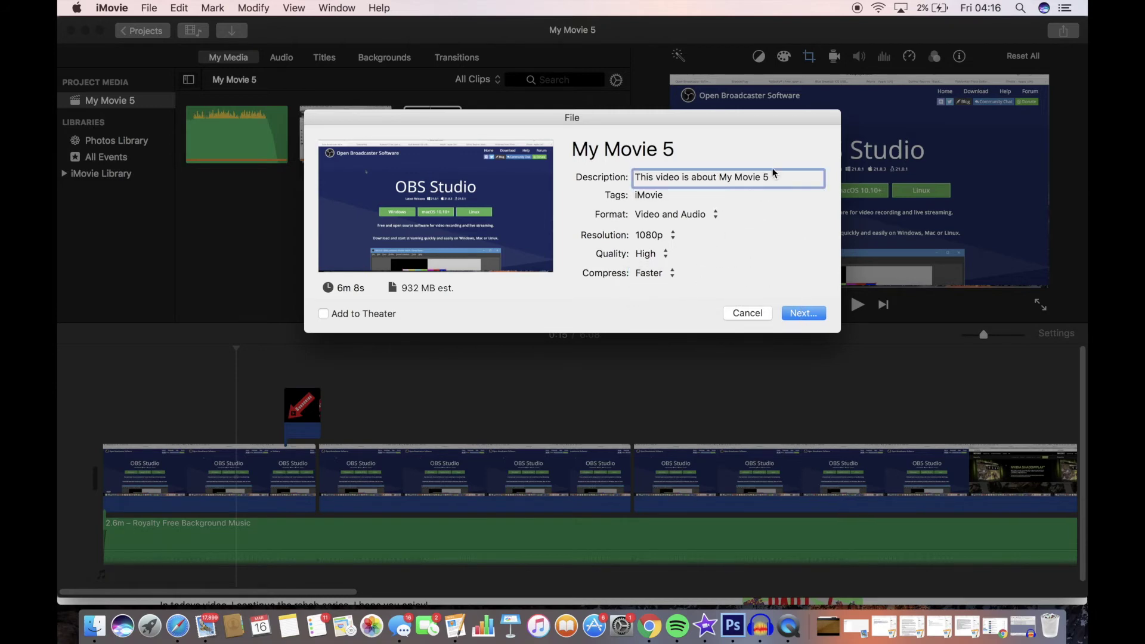
left_click(759, 239)
left_click(752, 247)
left_click(751, 243)
left_click(673, 220)
Save the exported movie as "test render" in the "how to edit imovie test" folder.
left_click(801, 313)
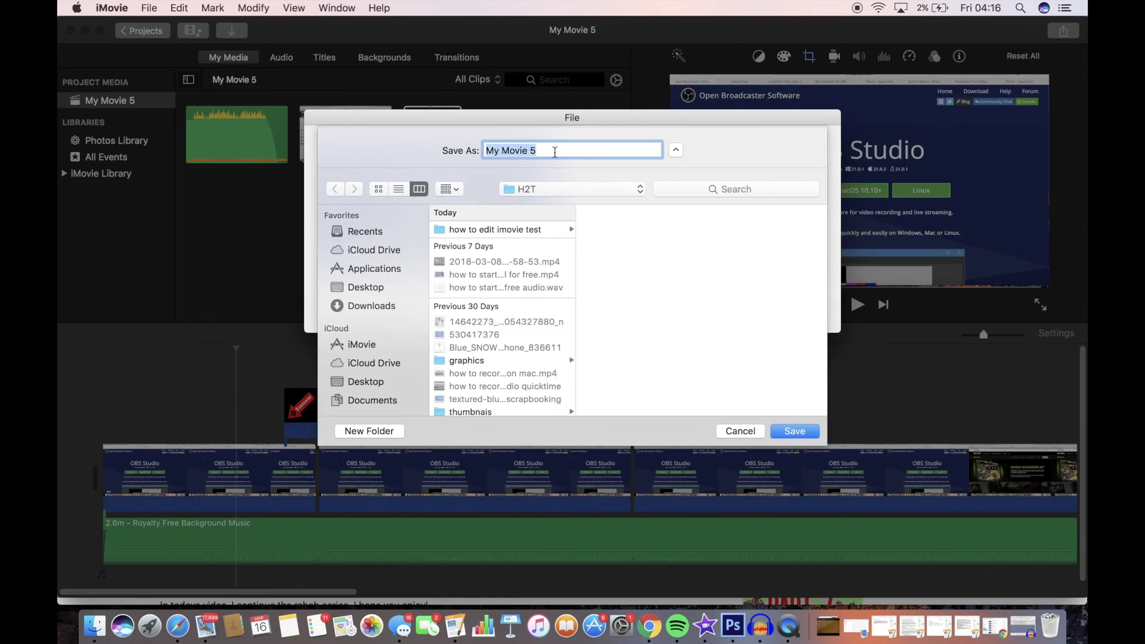
type("test render")
left_click(507, 231)
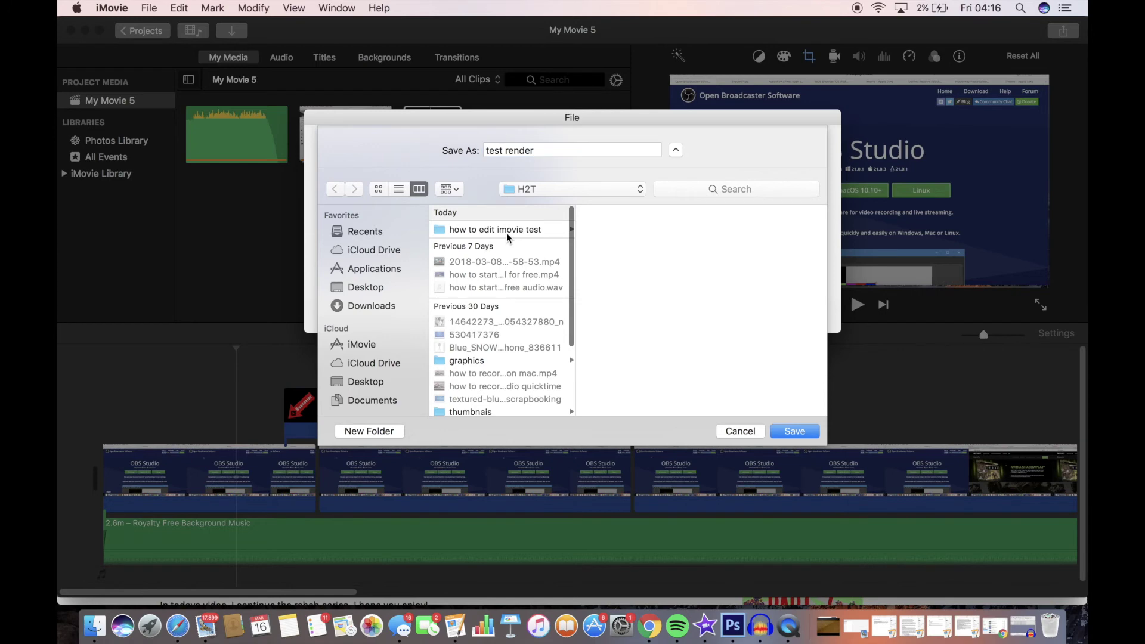
left_click(806, 434)
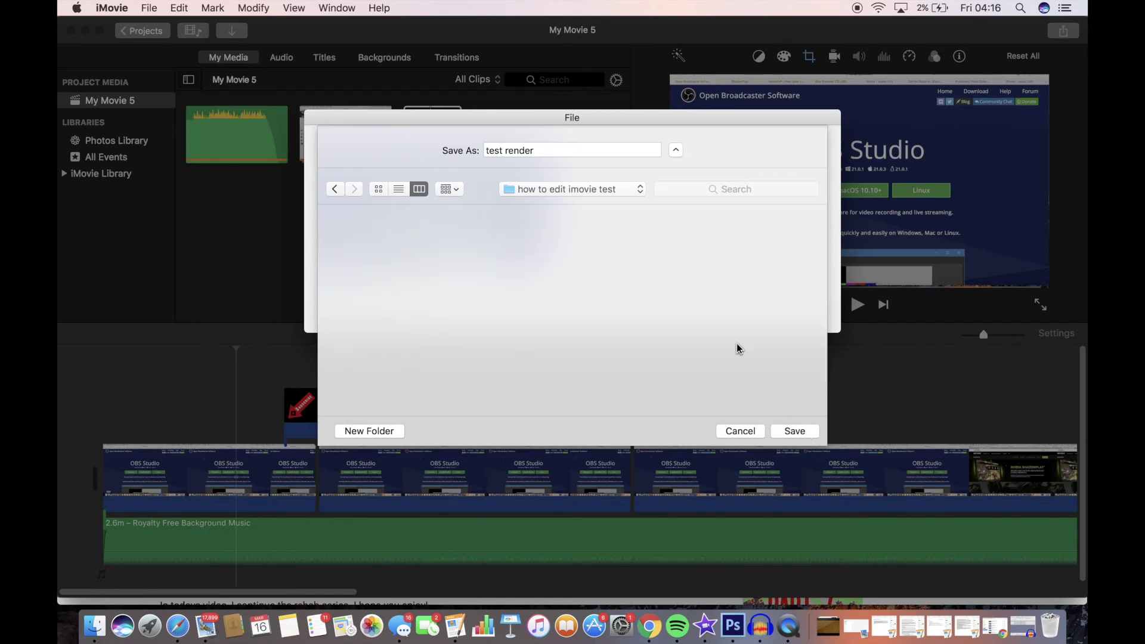